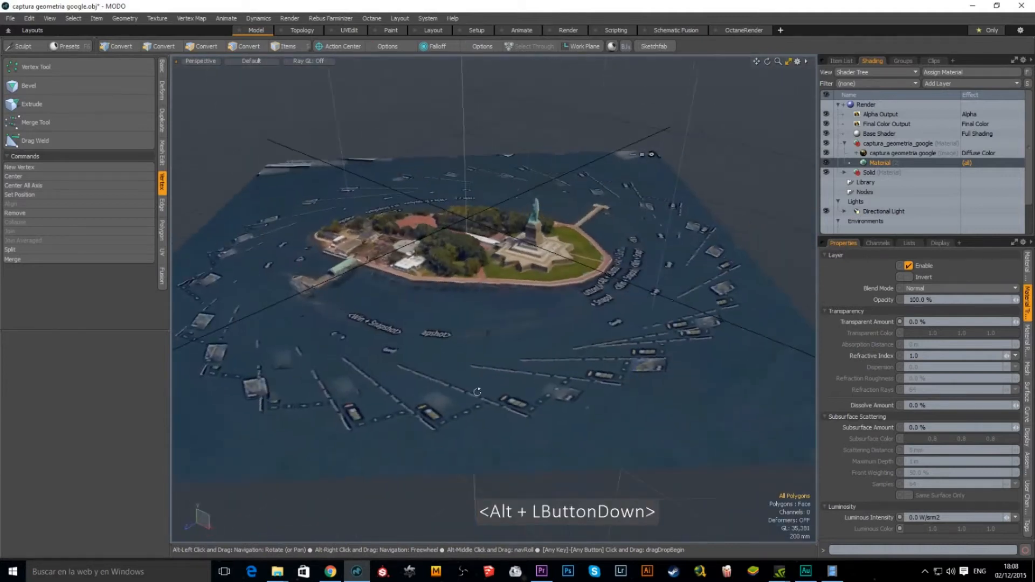
- Examine the textured Liberty Island model from all sides, from above and close up around the statue
key(3)
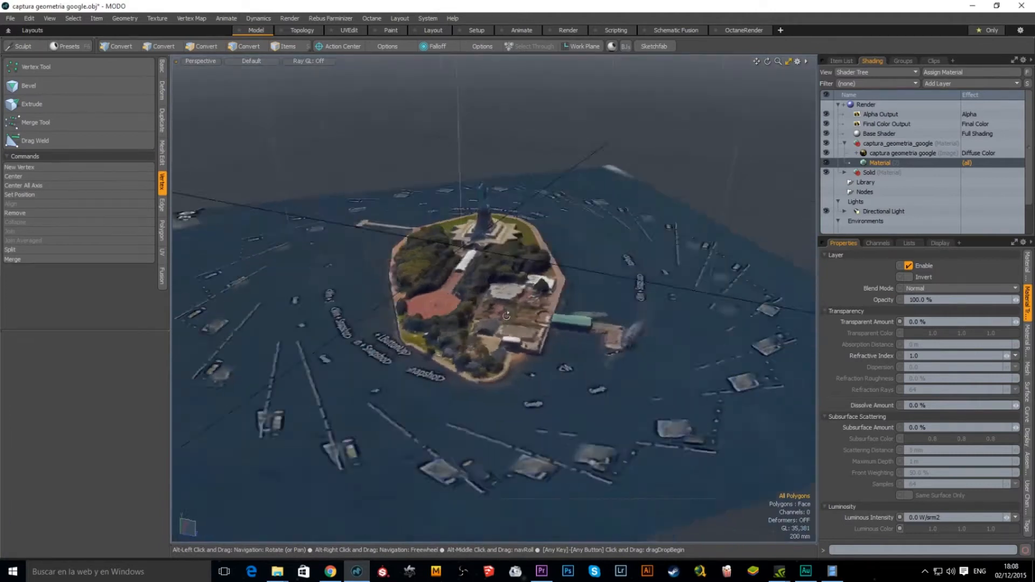
alt+click(556, 340)
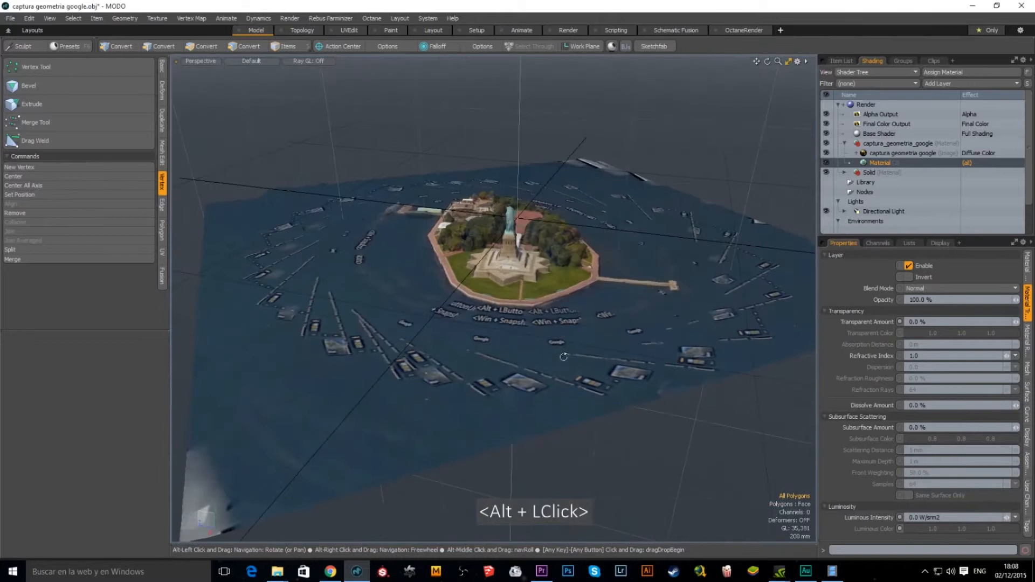
ctrl+alt+drag(510, 254, 610, 354)
alt+drag(683, 429, 471, 430)
alt+drag(396, 387, 534, 409)
alt+drag(431, 394, 555, 388)
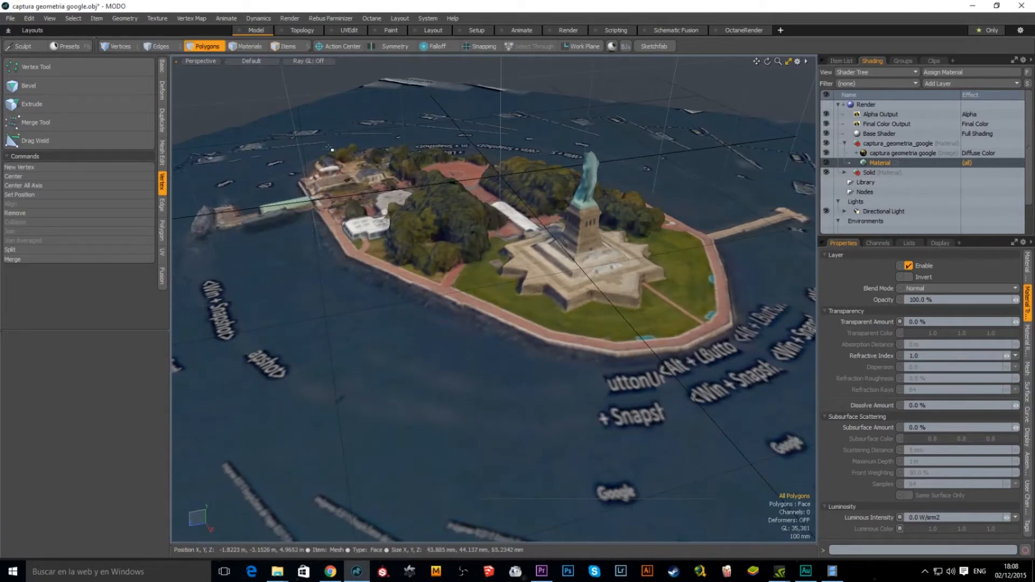
alt+drag(629, 362, 506, 311)
alt+drag(508, 269, 426, 286)
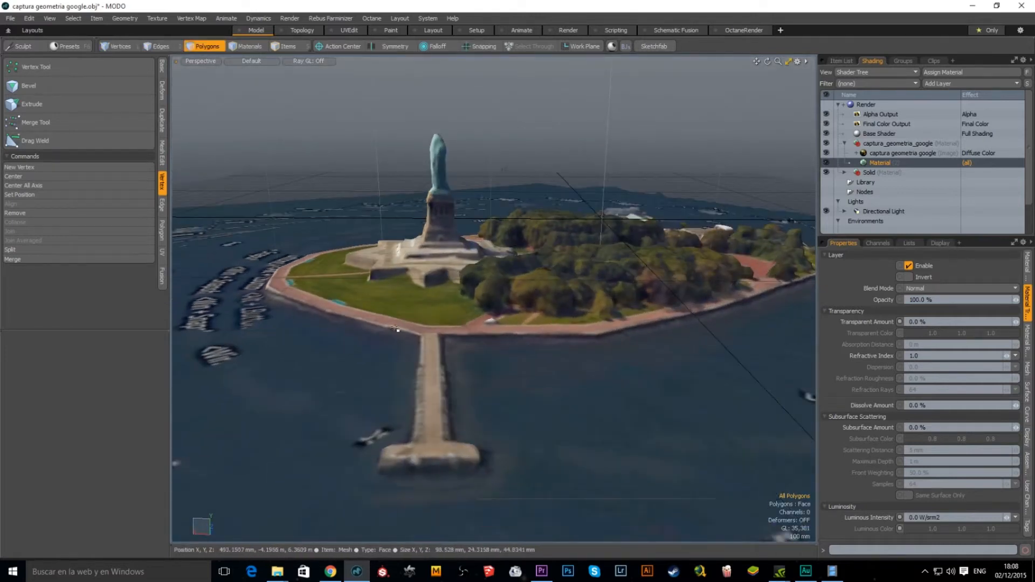
alt+drag(392, 371, 341, 290)
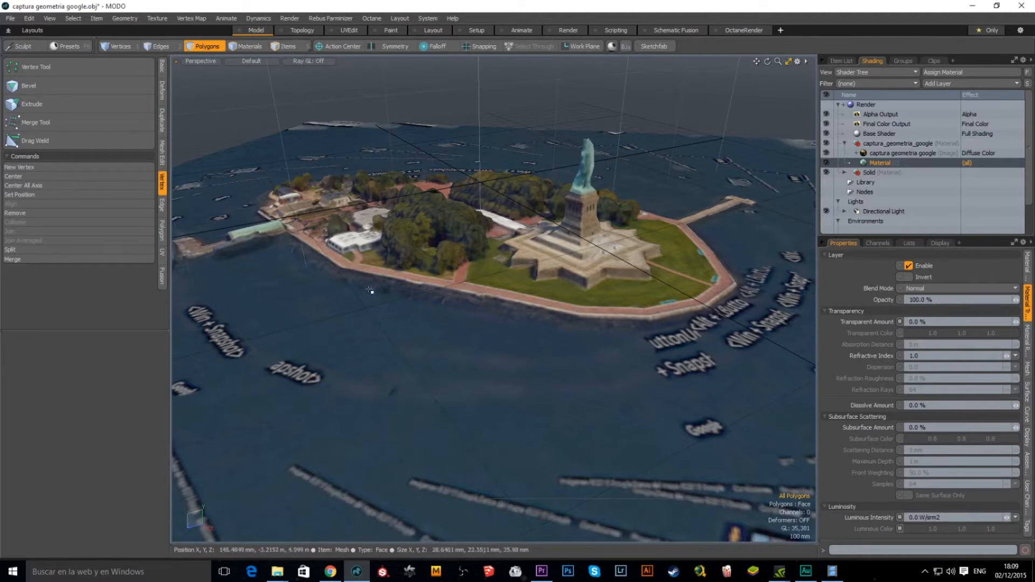
alt+drag(430, 290, 277, 282)
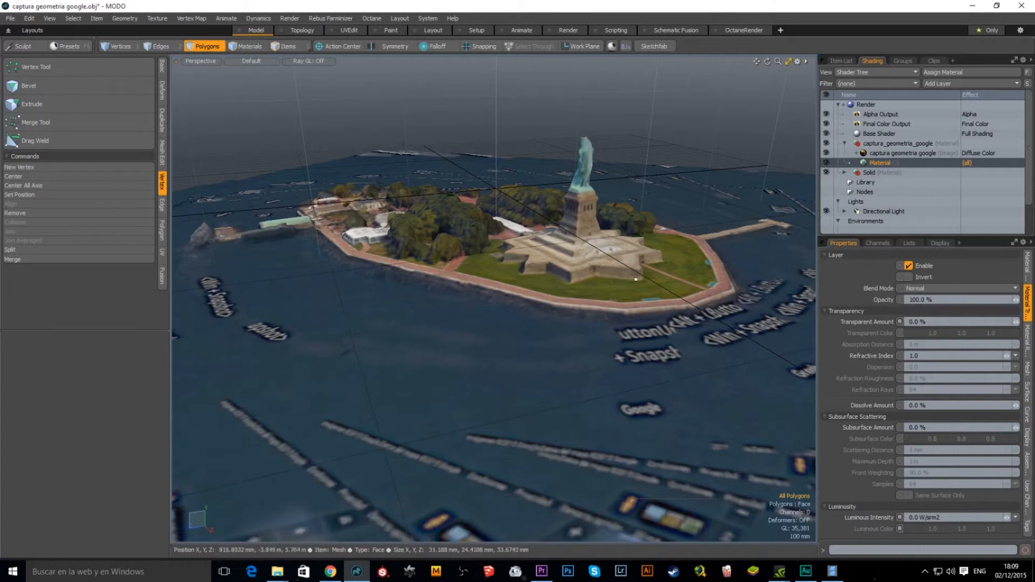
mouse_move(631, 278)
alt+mouse_down()
mouse_move(448, 284)
mouse_move(576, 329)
mouse_move(636, 297)
alt+mouse_up()
alt+drag(350, 293, 449, 296)
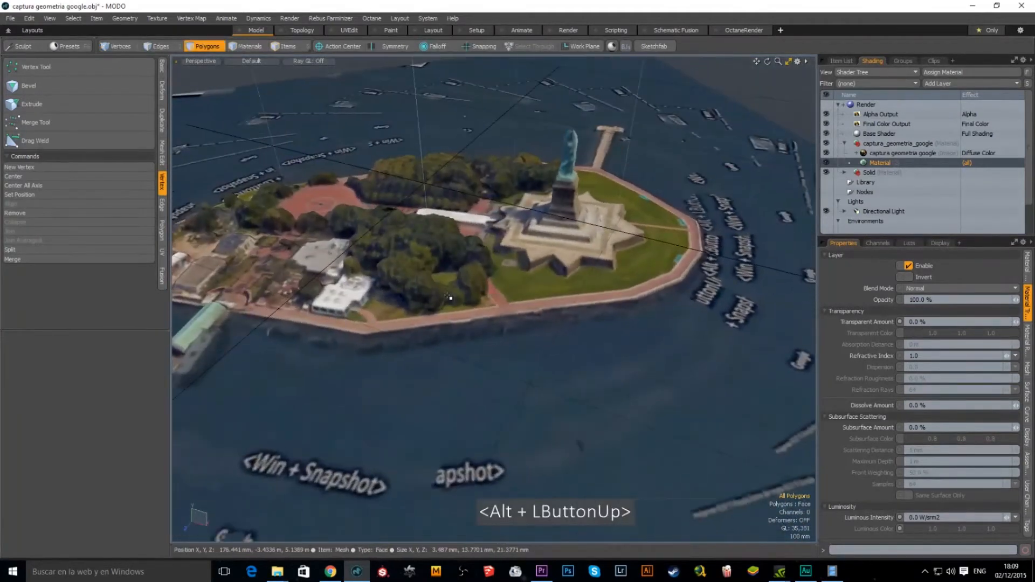
scroll(449, 296, down, 7)
scroll(449, 297, up, 6)
scroll(448, 297, down, 8)
alt+drag(448, 296, 308, 268)
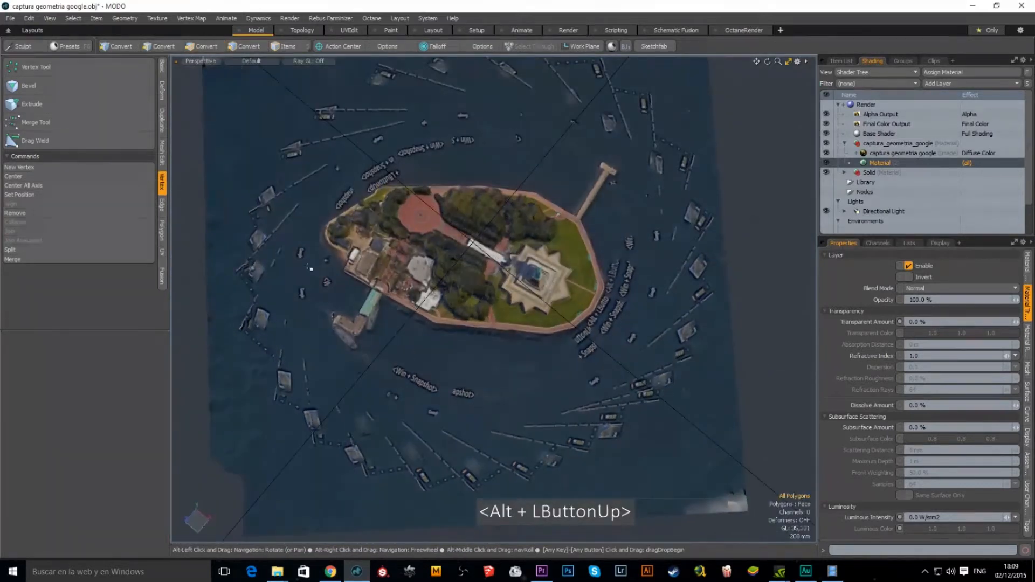
alt+drag(577, 427, 559, 347)
scroll(619, 339, up, 3)
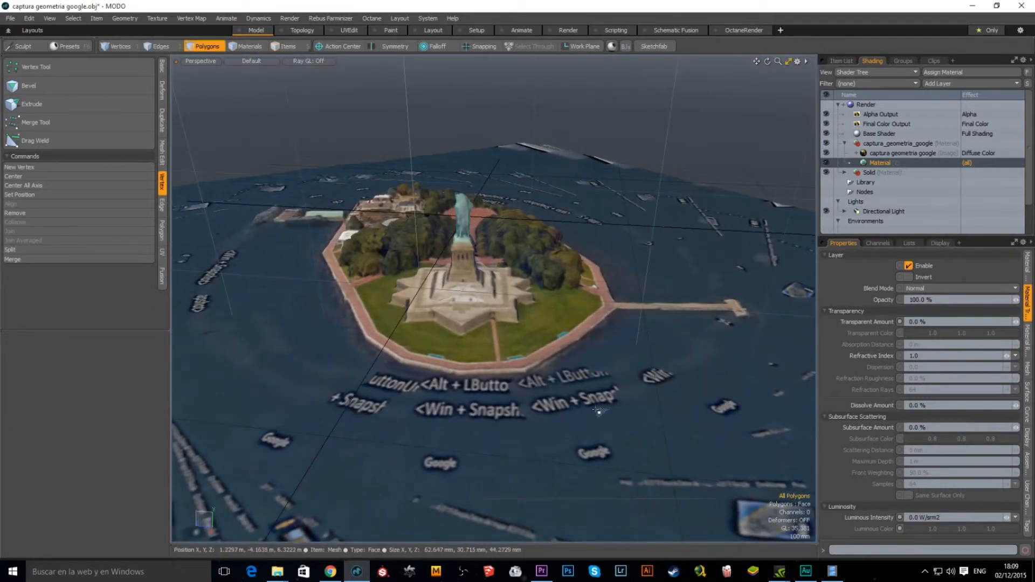
alt+drag(597, 411, 592, 318)
alt+drag(474, 318, 527, 325)
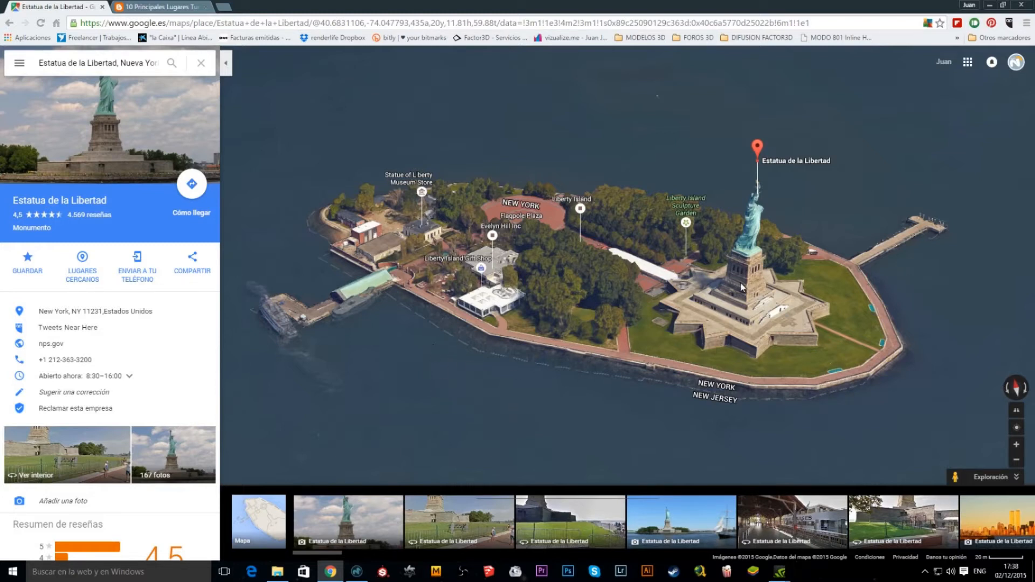
- In Google Maps' 3D view of Liberty Island, collapse the photo strip and turn off the map labels
scroll(523, 325, down, 3)
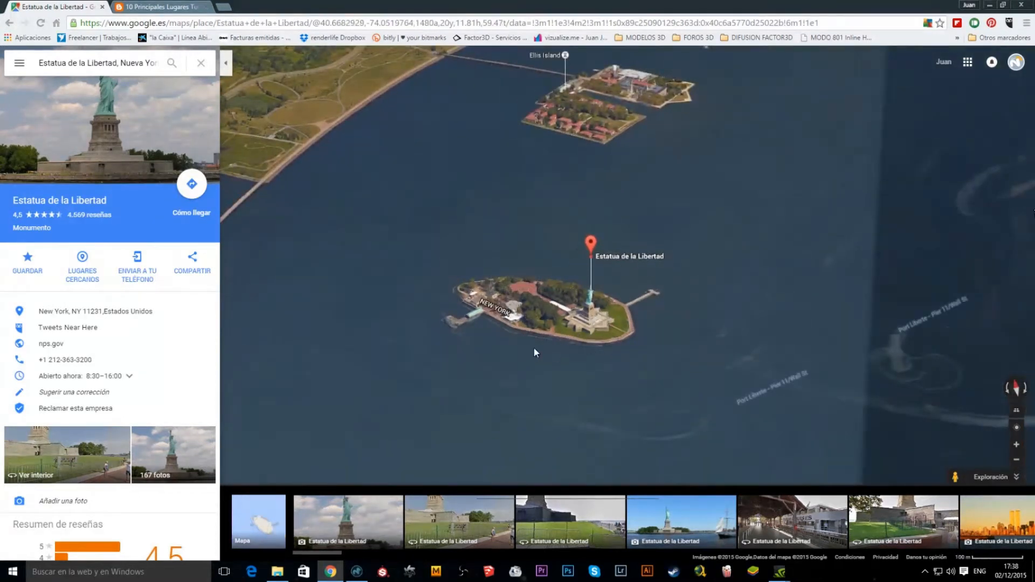
scroll(533, 347, up, 2)
scroll(534, 349, up, 2)
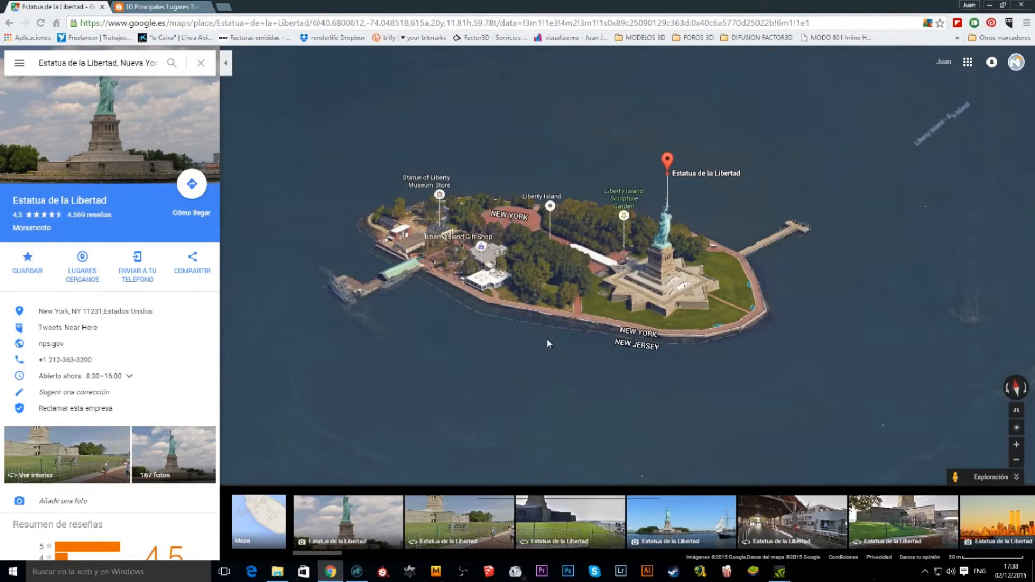
scroll(547, 339, up, 1)
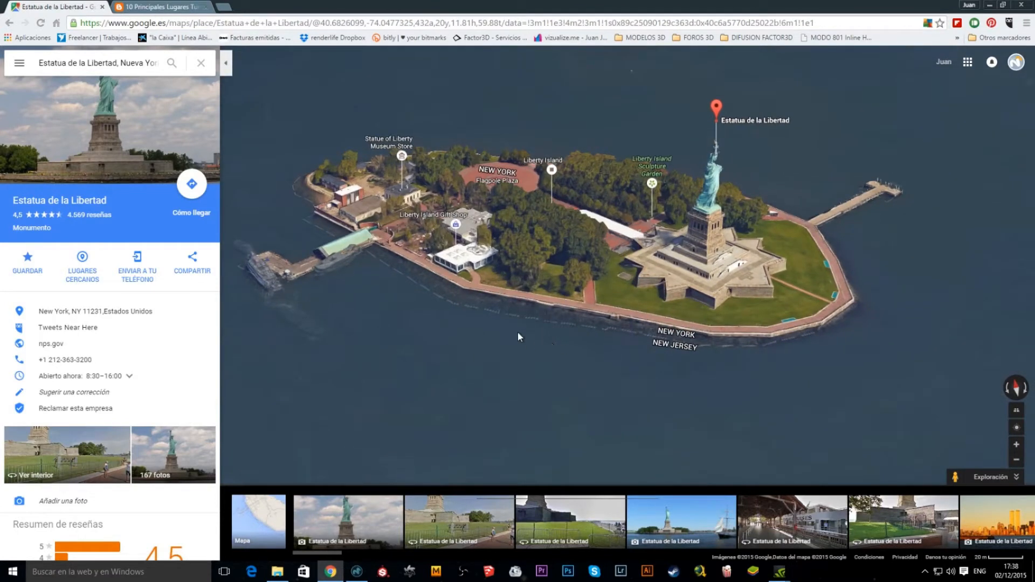
drag(515, 340, 559, 356)
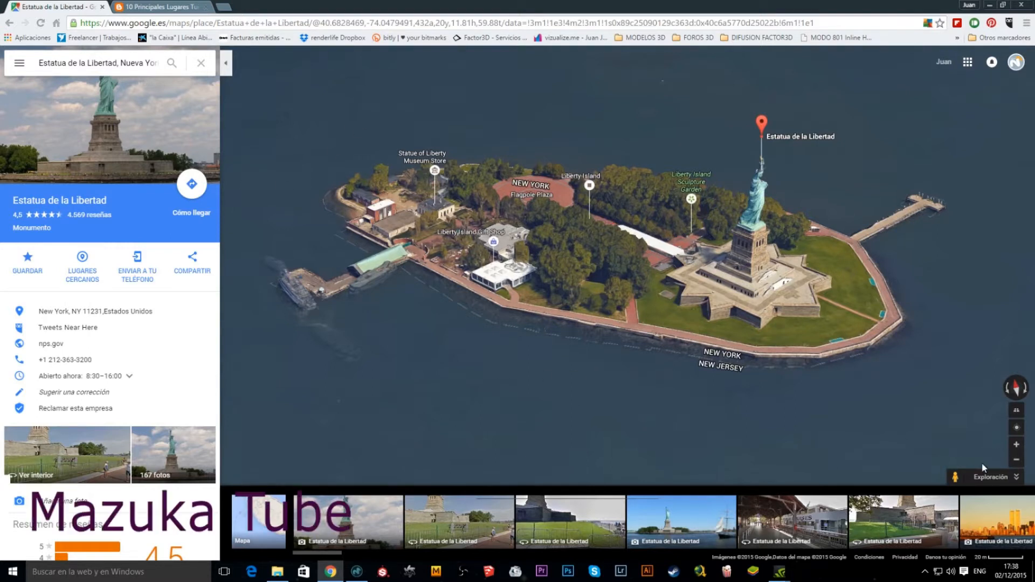
click(1003, 481)
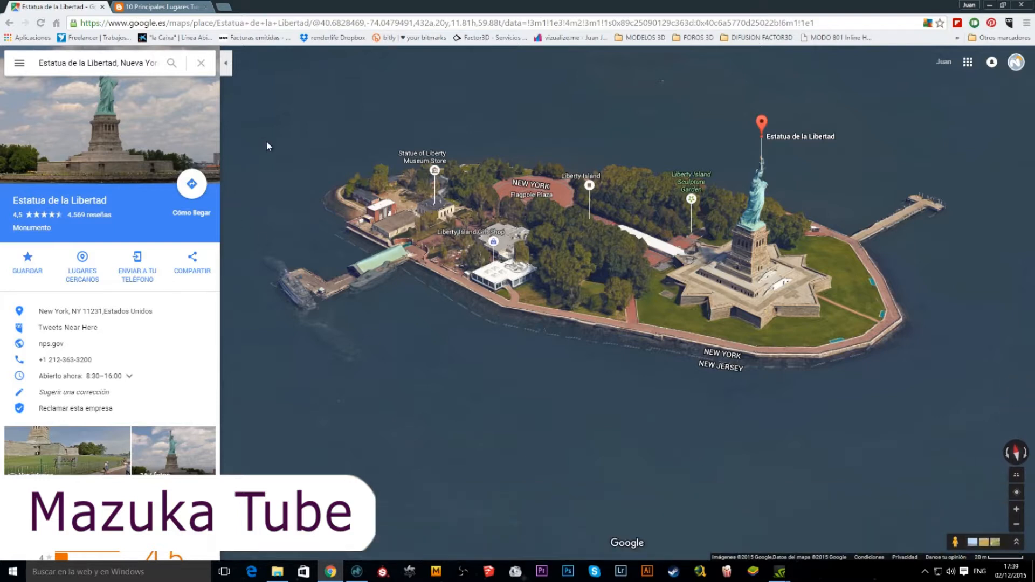
click(19, 63)
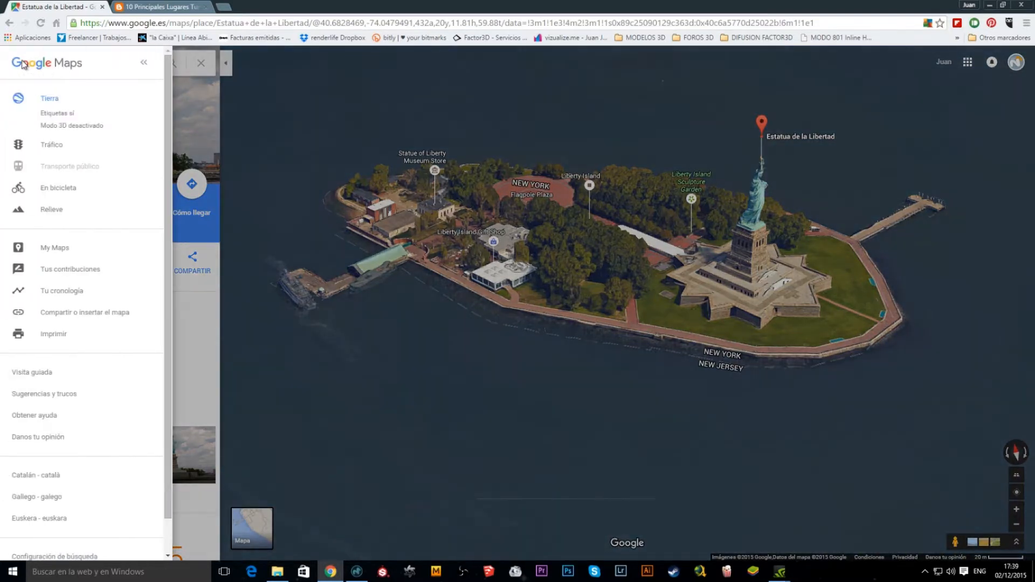
click(59, 114)
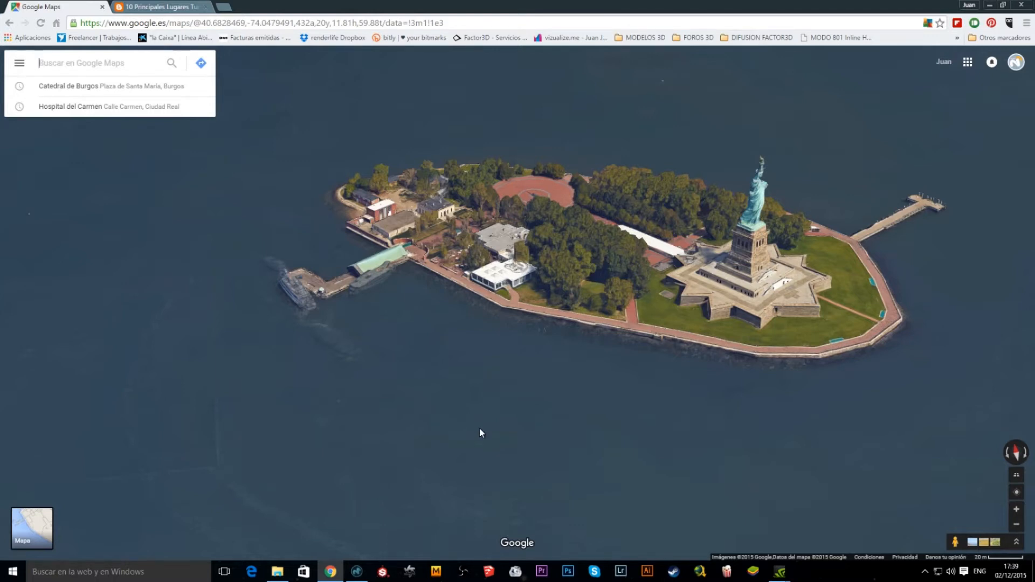
- Show the island full screen and save three screenshots of it, orbiting the view slightly between shots
key(F11)
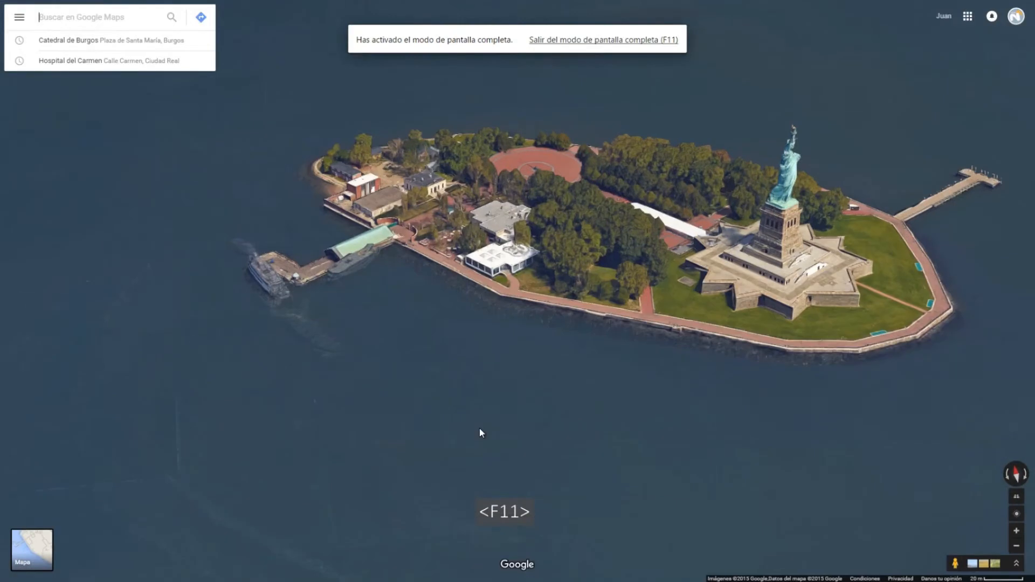
drag(560, 344, 468, 413)
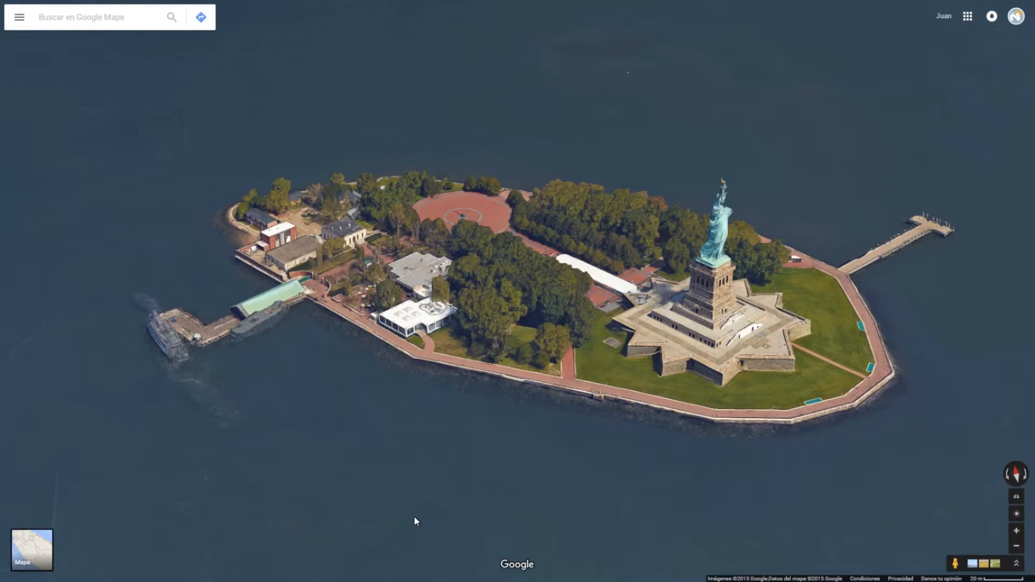
key(super+Print)
alt+drag(426, 418, 436, 445)
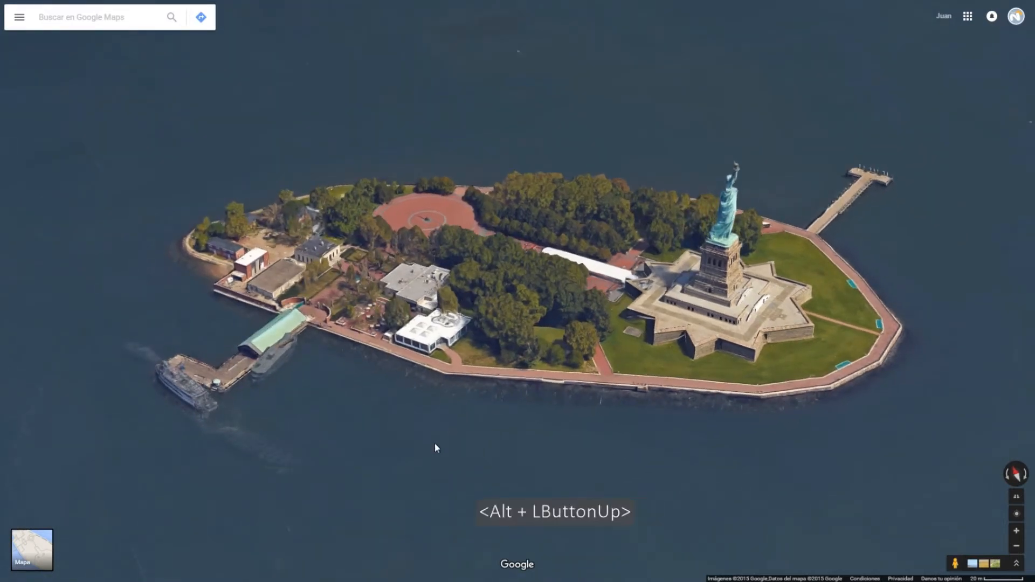
key(super+Print)
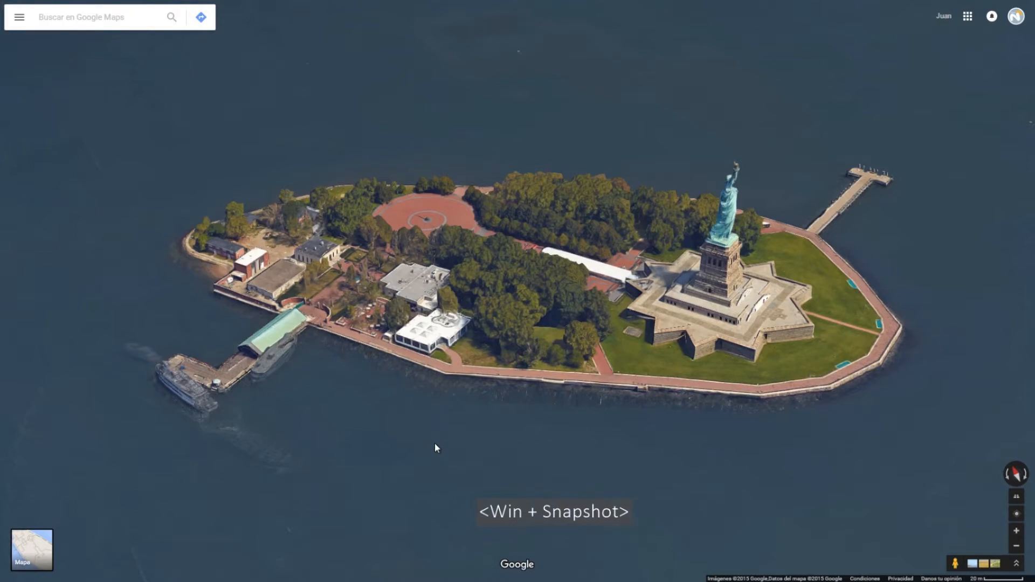
alt+drag(393, 425, 428, 432)
key(super+Print)
- Continue orbiting the island in the same direction in small increments, saving a screenshot at each of three more angles
alt+drag(430, 443, 483, 448)
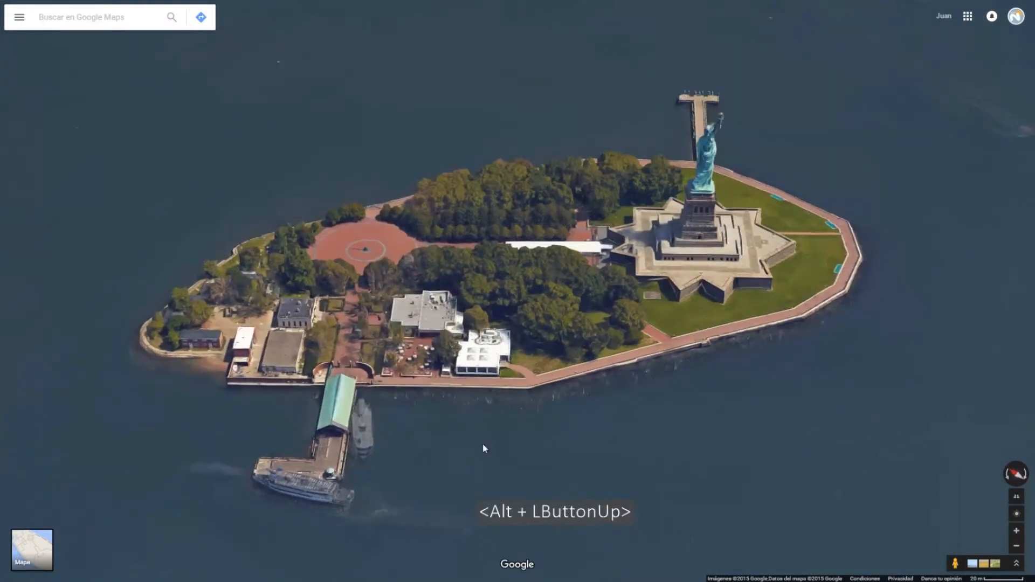
key(super+Print)
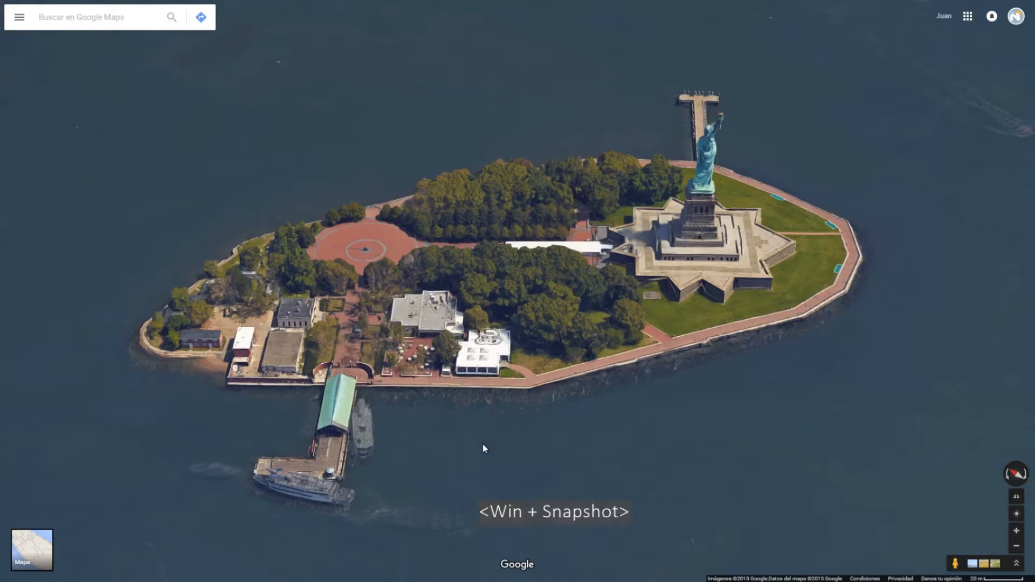
alt+drag(470, 436, 511, 437)
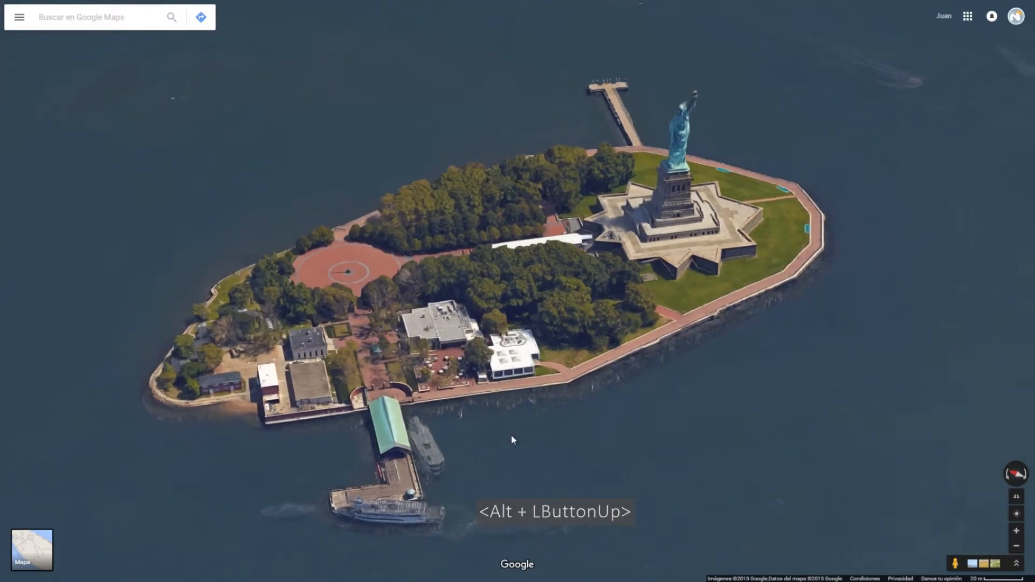
key(super)
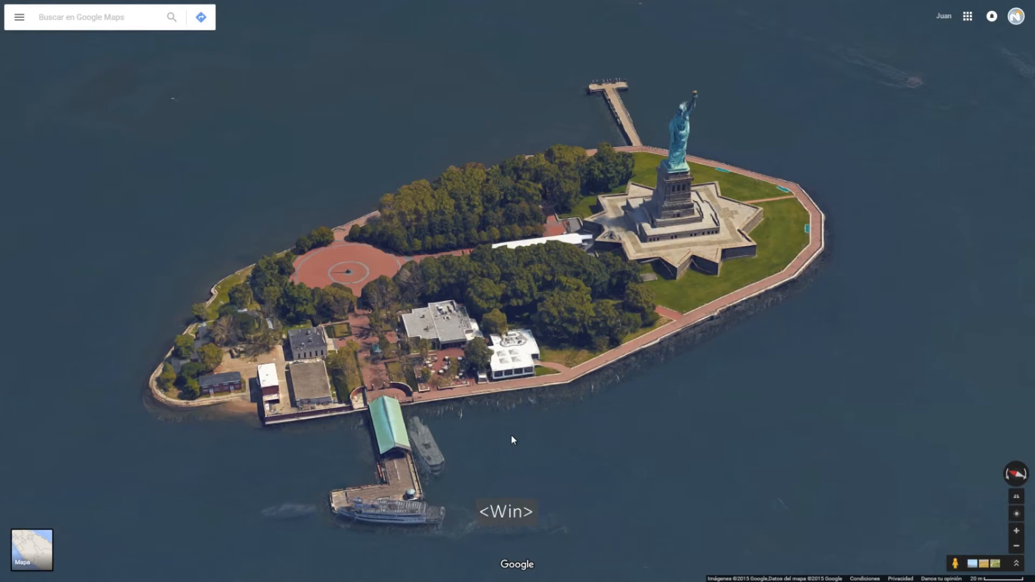
key(super+Print)
alt+drag(518, 455, 694, 462)
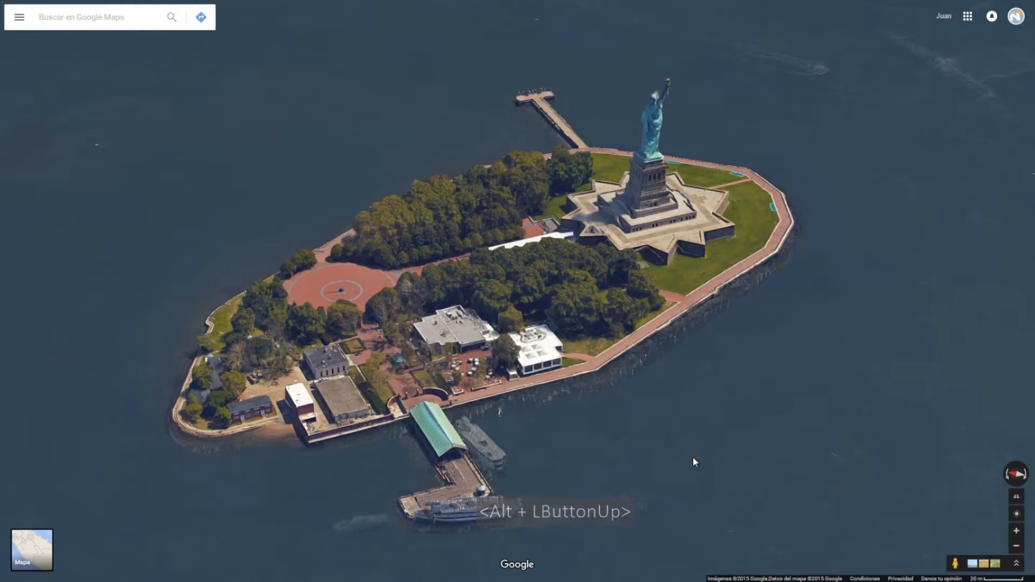
key(super+Print)
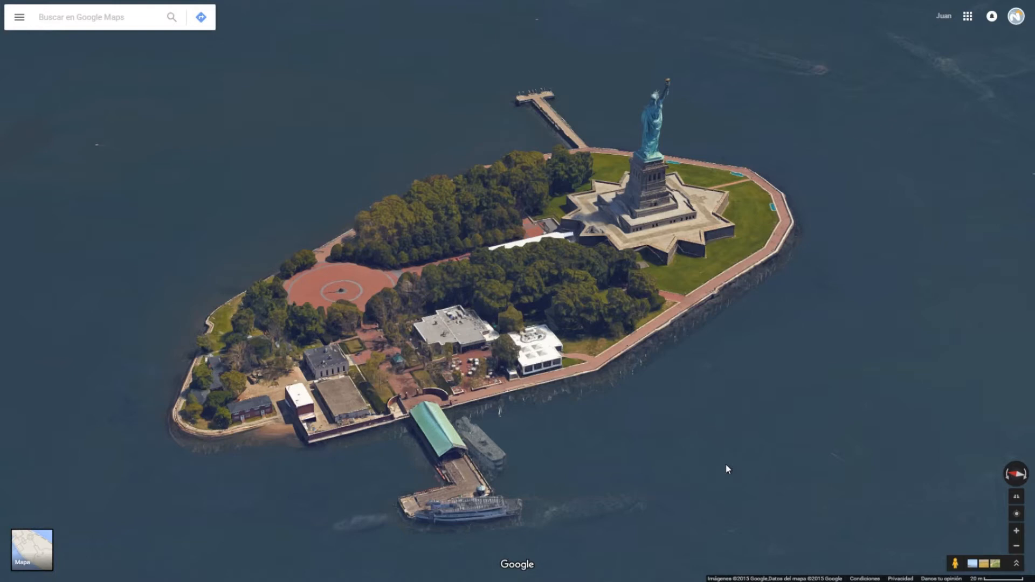
- Carry the orbit on around the far side of the island, saving screenshots from the remaining angles
alt+drag(625, 474, 406, 467)
super+drag(405, 469, 411, 464)
alt+drag(459, 488, 609, 448)
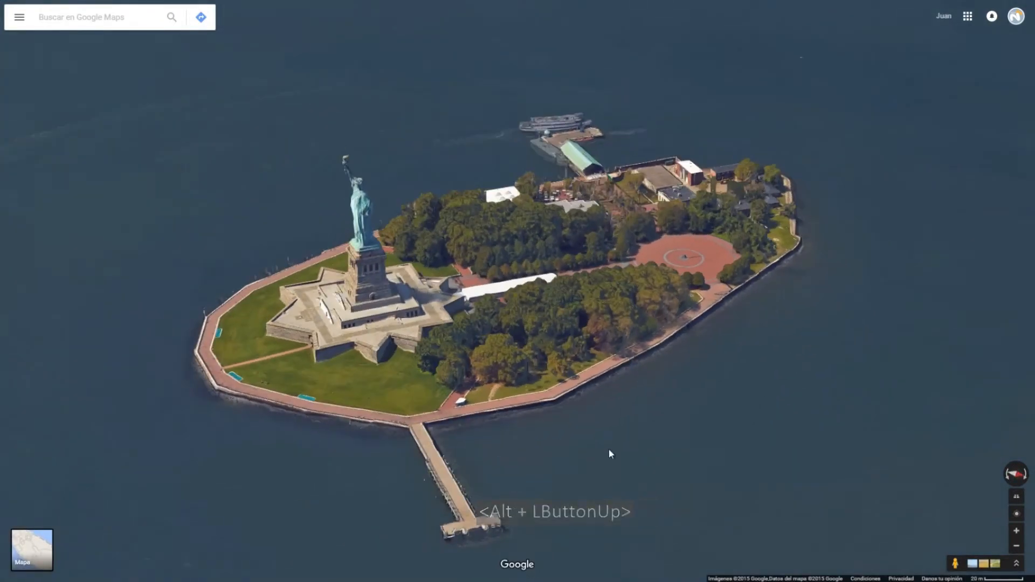
alt+drag(469, 480, 494, 464)
key(super+Print)
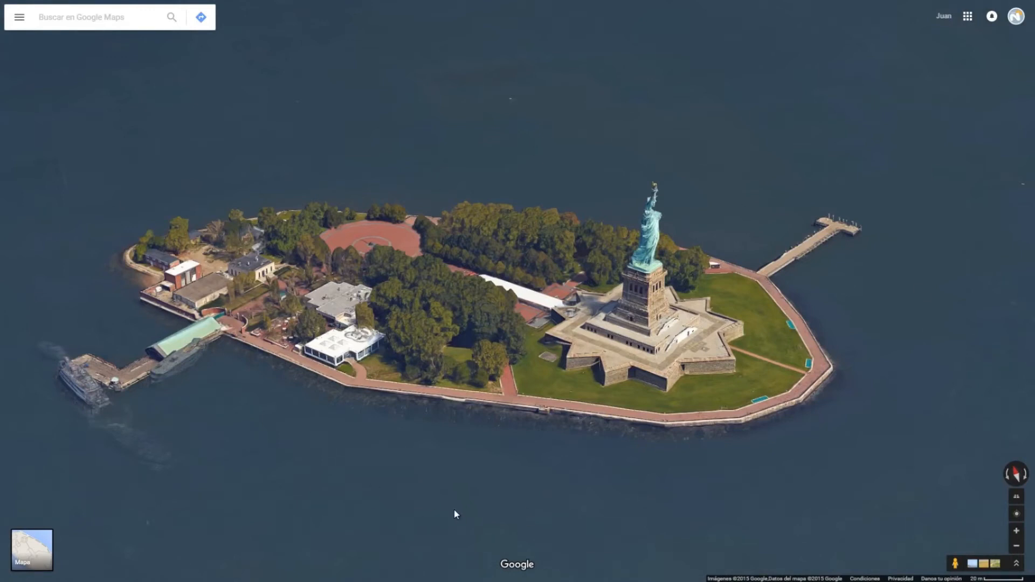
- Leave full-screen mode and open the Screenshots folder inside Imágenes in a new File Explorer window
key(F11)
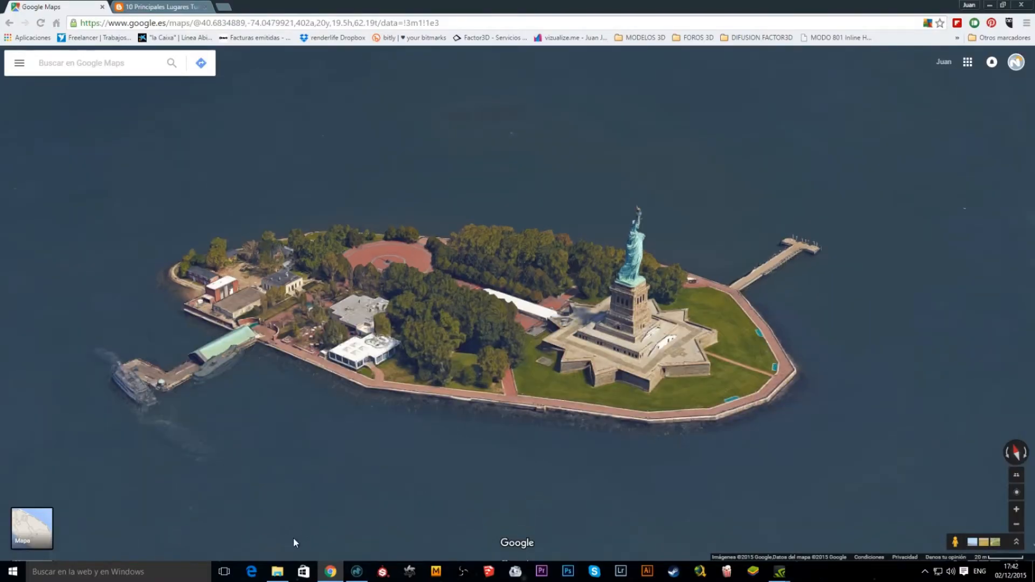
right_click(278, 571)
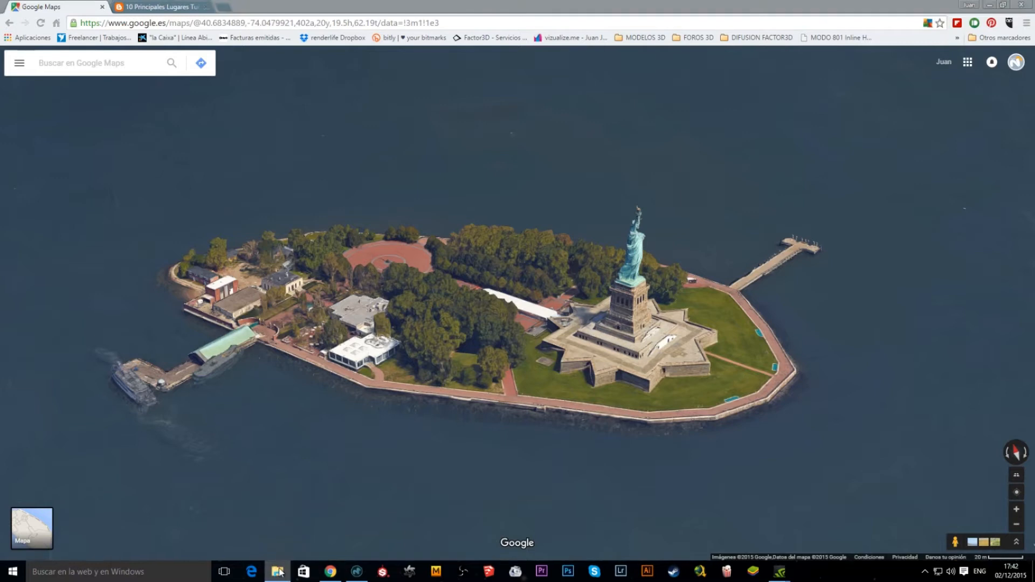
click(264, 518)
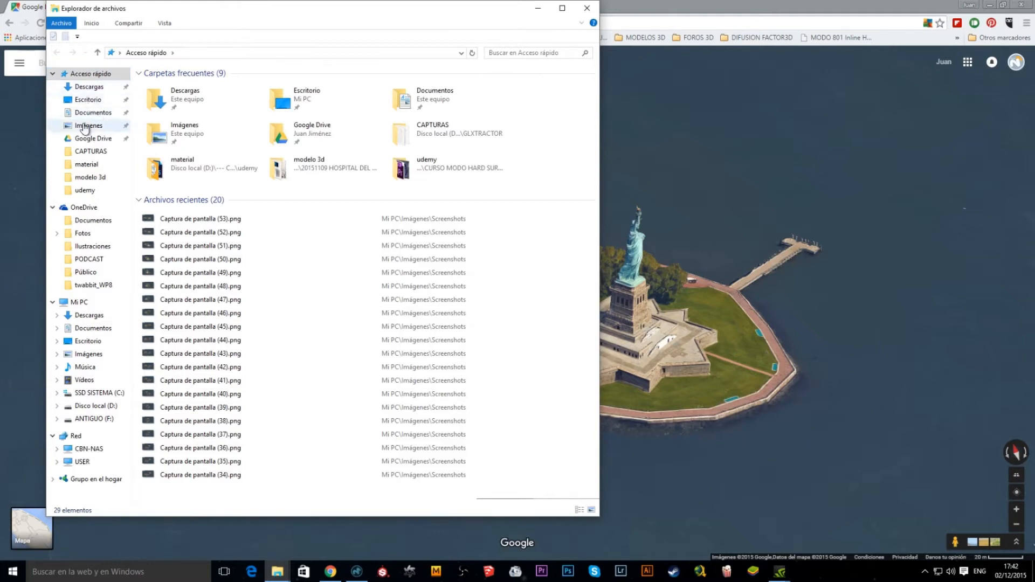
click(85, 127)
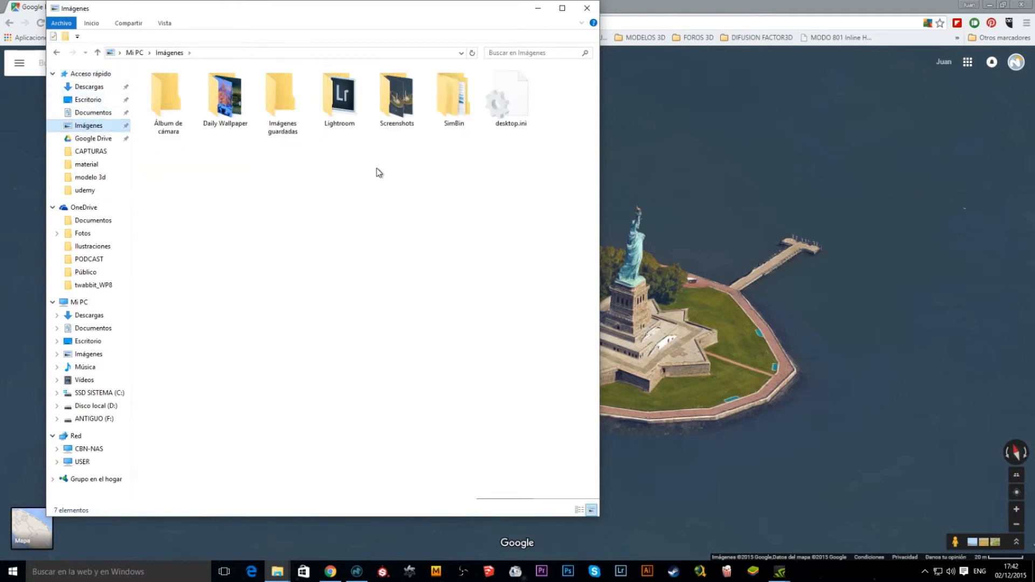
click(400, 121)
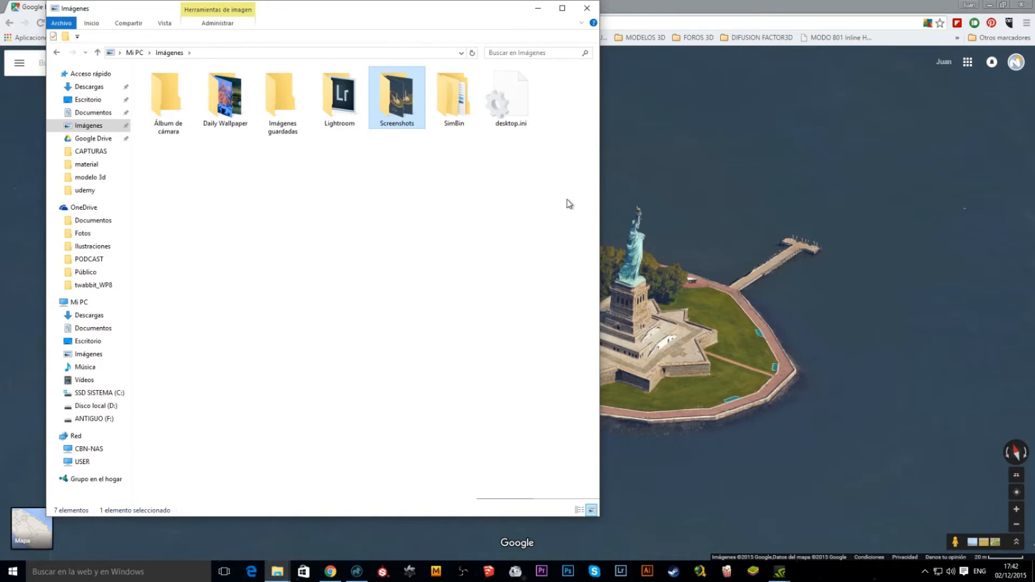
double_click(393, 106)
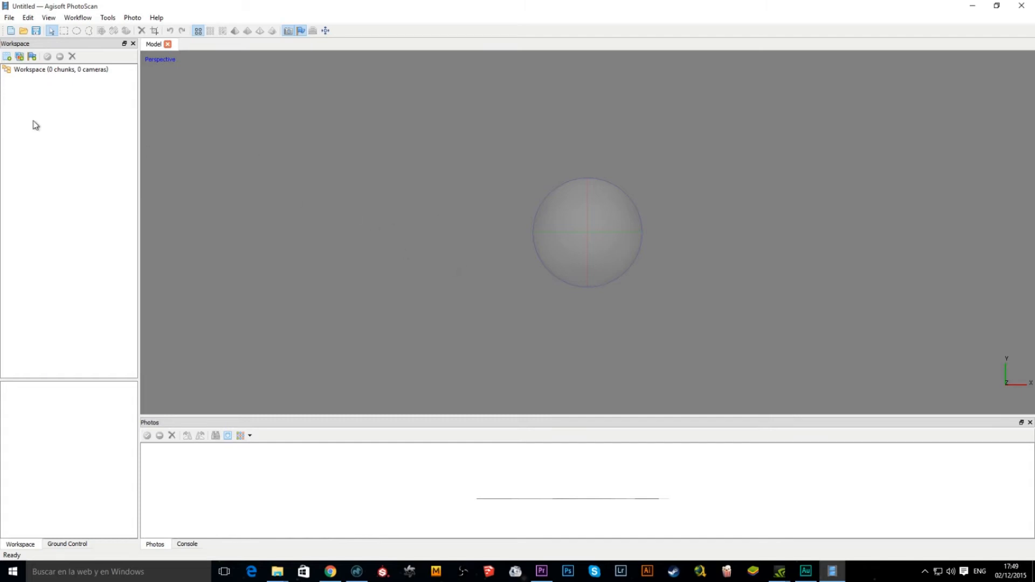
- Add all the screenshots in the Screenshots folder, Captura de pantalla (30) to (53), to the workspace as photos
click(80, 18)
click(83, 31)
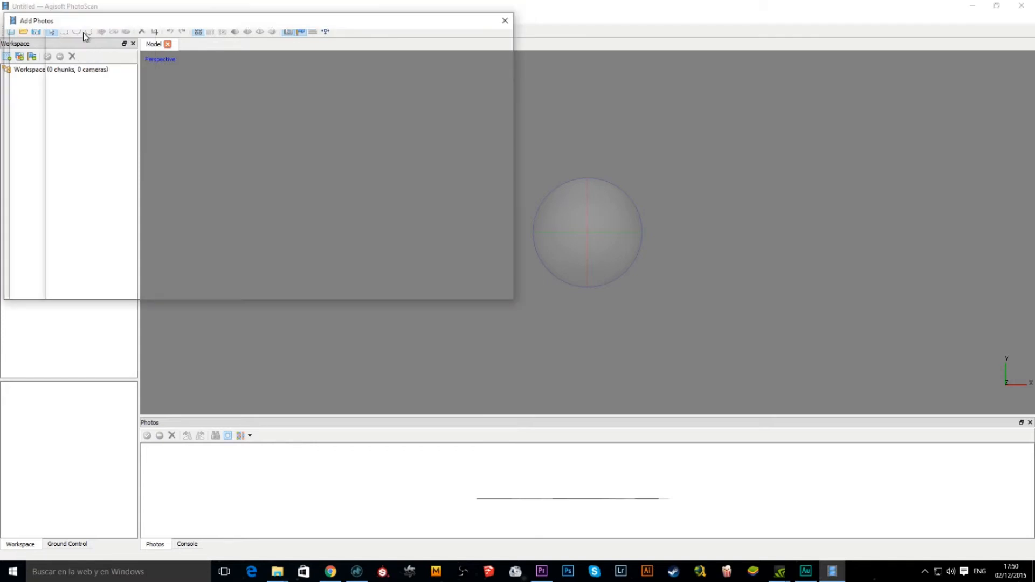
click(210, 106)
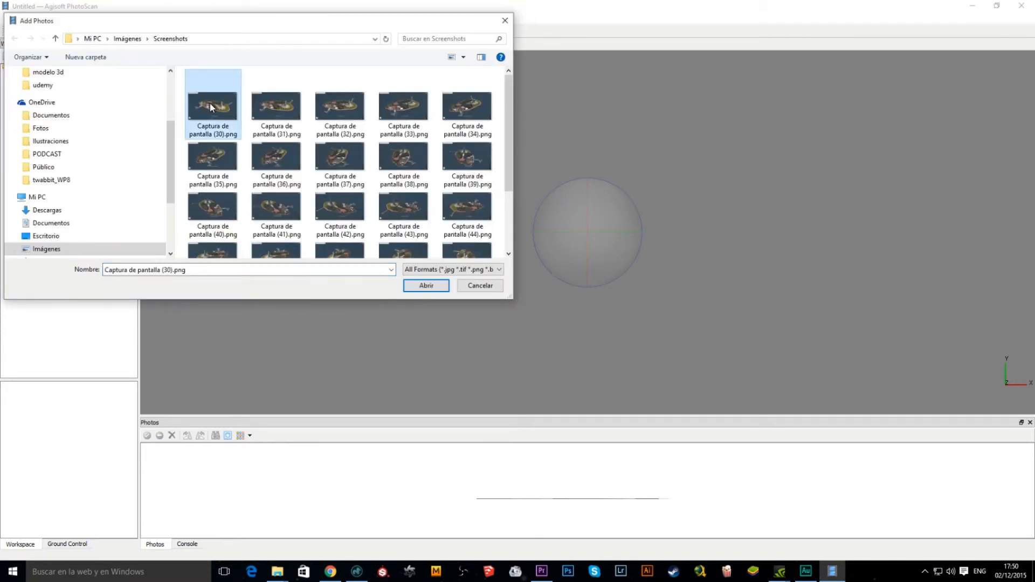
key(ctrl+a)
scroll(419, 217, down, 3)
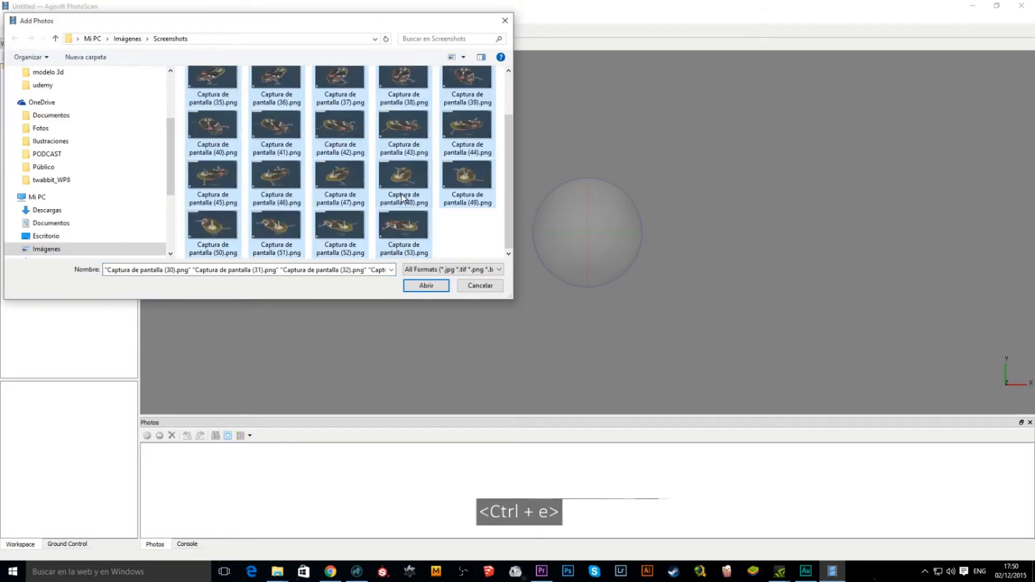
click(425, 286)
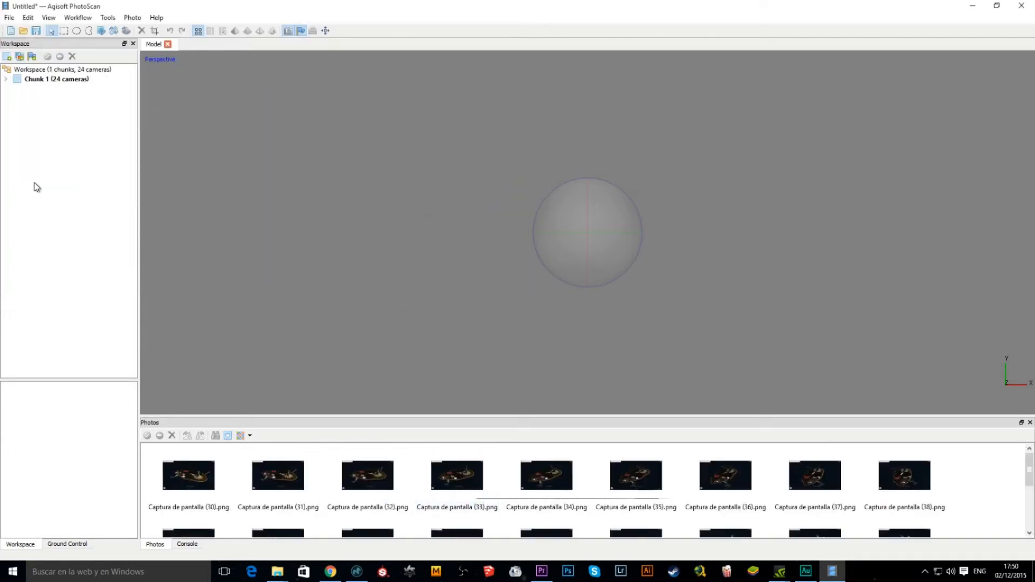
scroll(710, 496, down, 2)
scroll(709, 496, up, 2)
- Align the photos with High accuracy and pair preselection Disabled
click(81, 18)
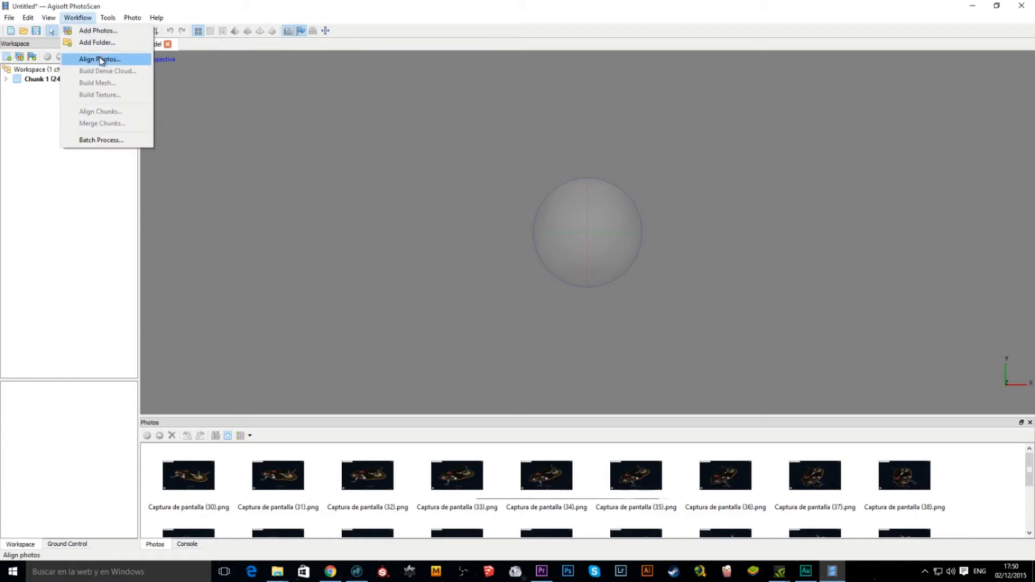
click(110, 60)
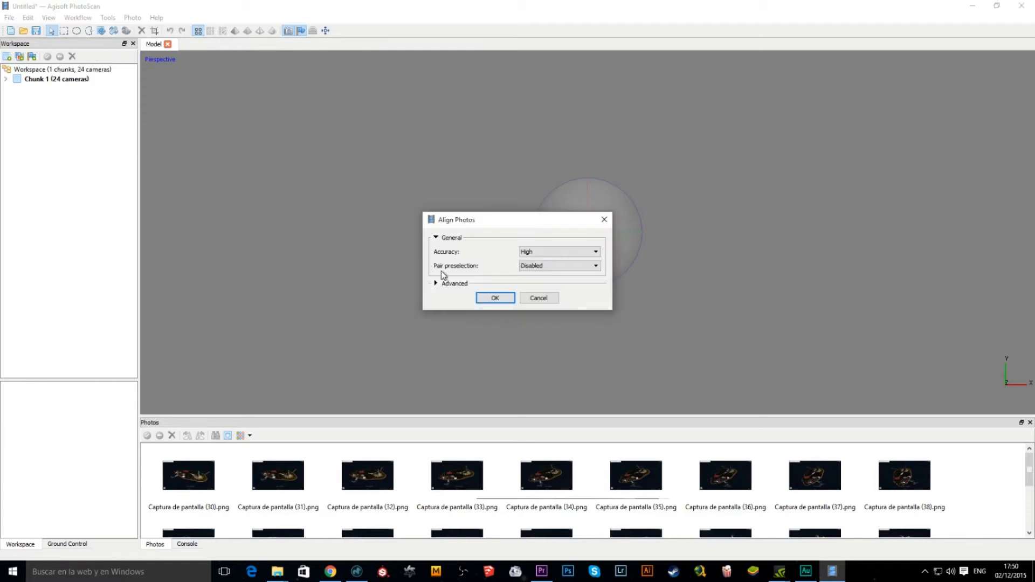
click(498, 299)
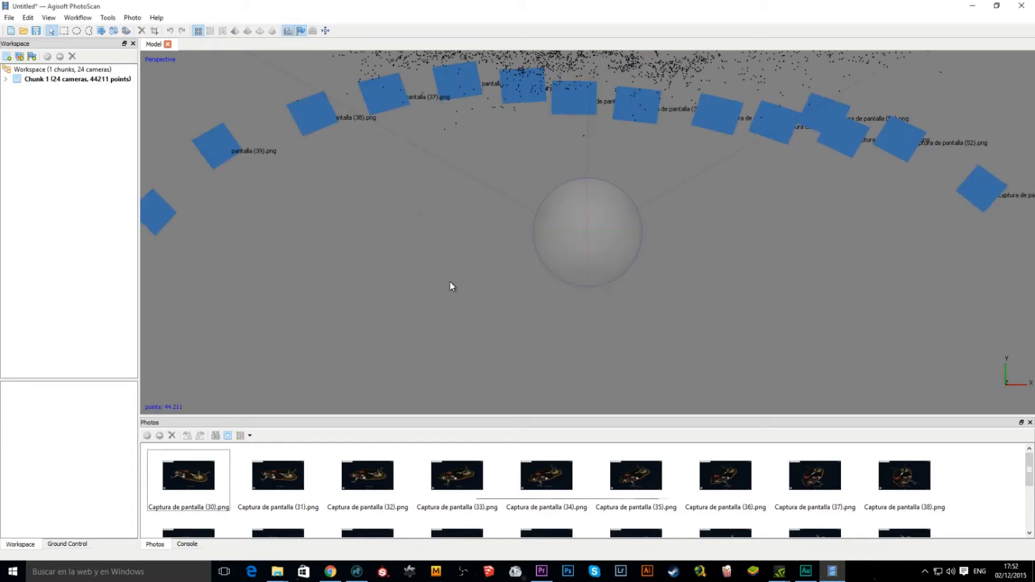
- Inspect the ring of aligned cameras around the sparse point cloud and build the dense cloud at High quality
scroll(431, 267, down, 5)
scroll(431, 267, down, 1)
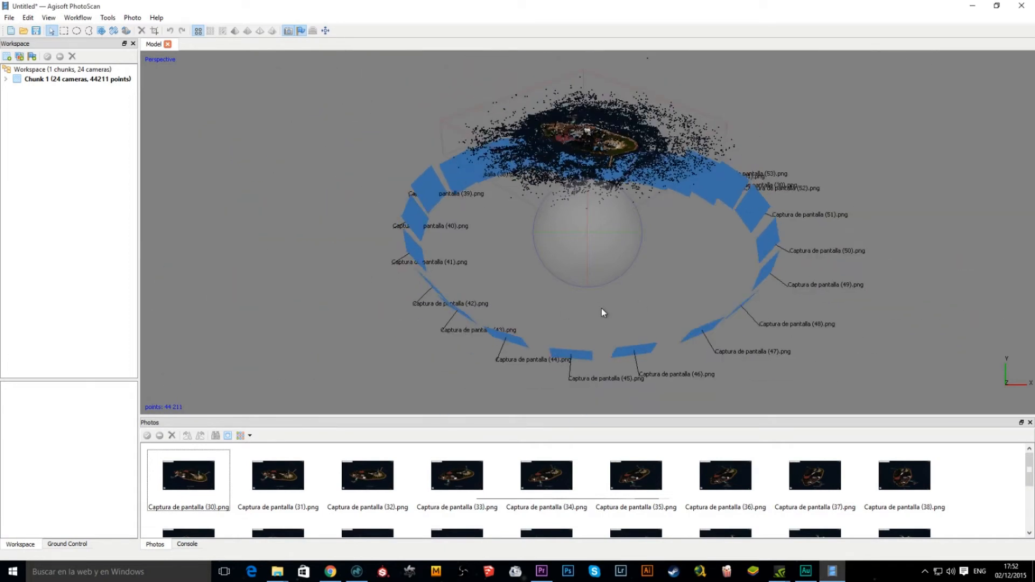
drag(582, 296, 396, 223)
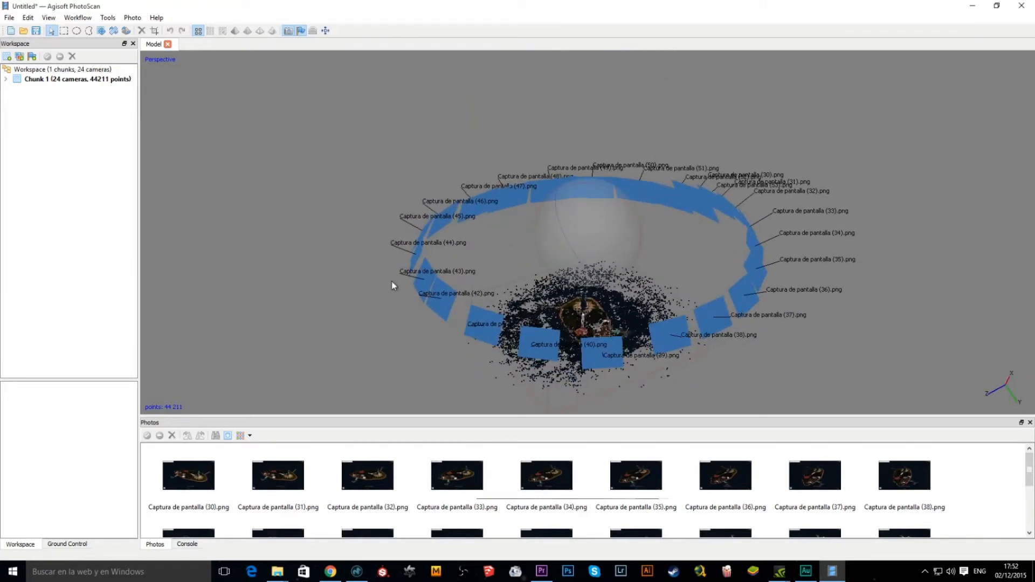
drag(697, 260, 526, 262)
drag(481, 231, 446, 275)
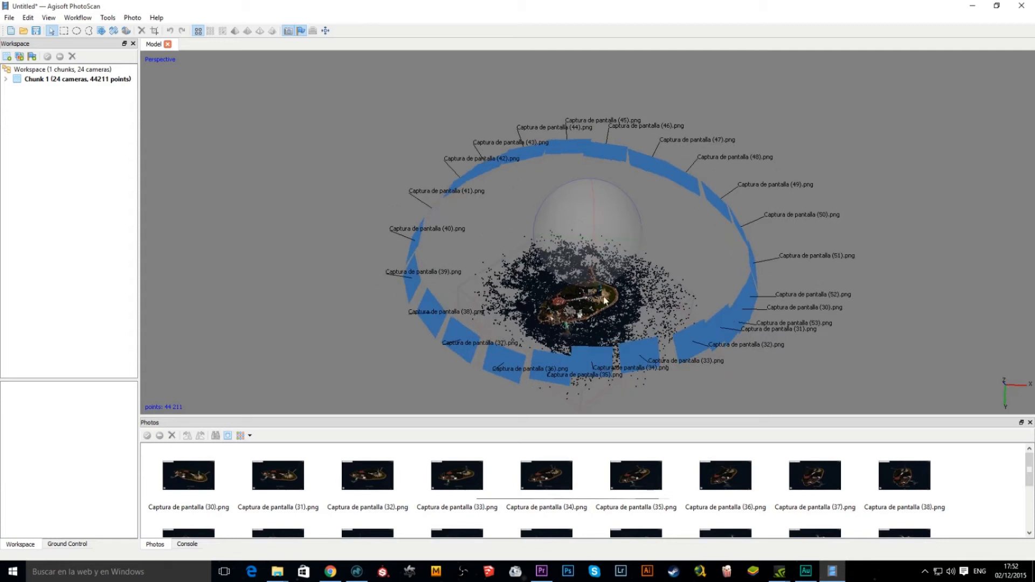
click(78, 18)
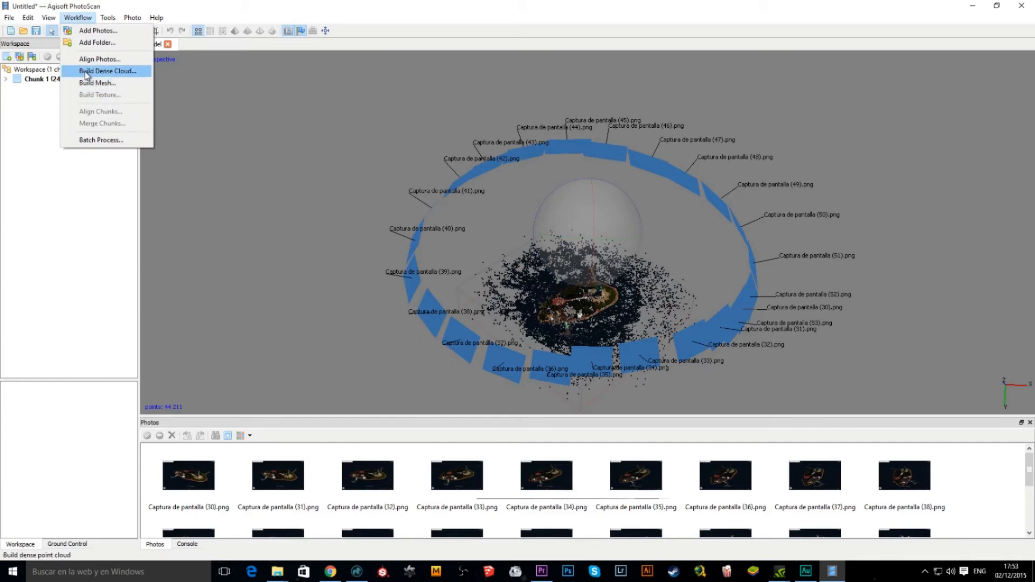
click(119, 75)
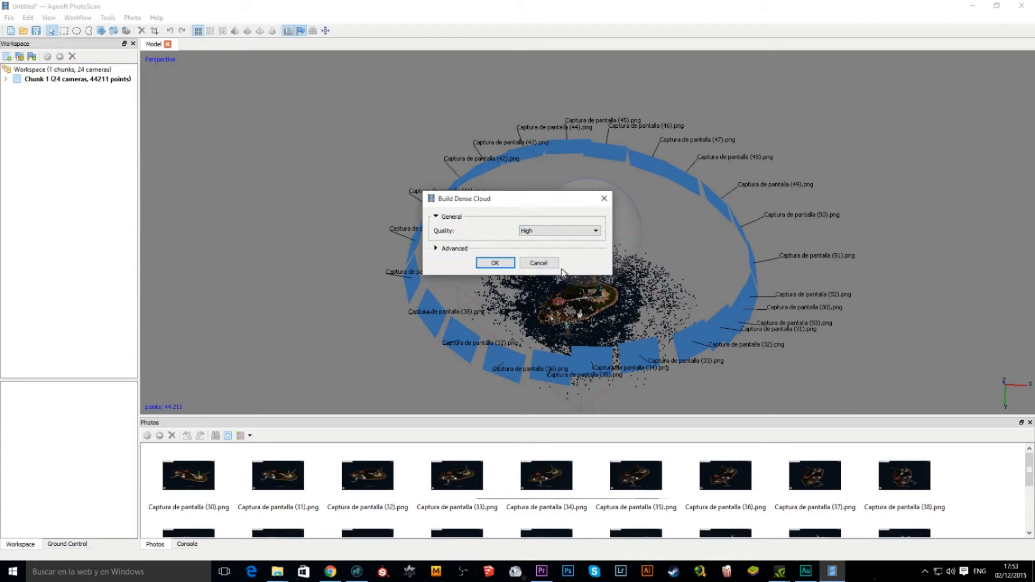
click(496, 263)
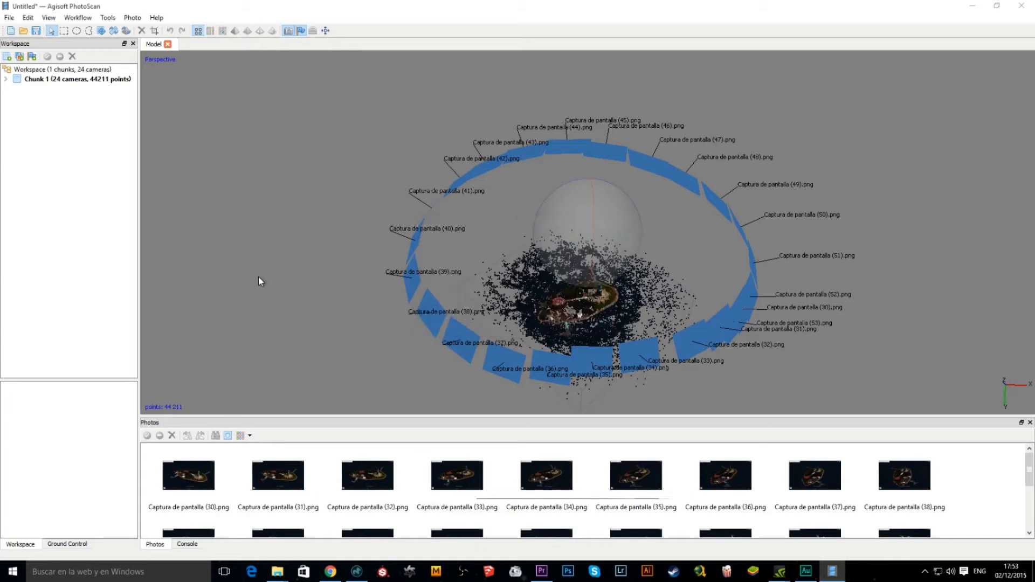
- Build the mesh from the dense cloud with the Arbitrary surface type and a Low polygon count
drag(560, 338, 594, 320)
drag(507, 256, 549, 298)
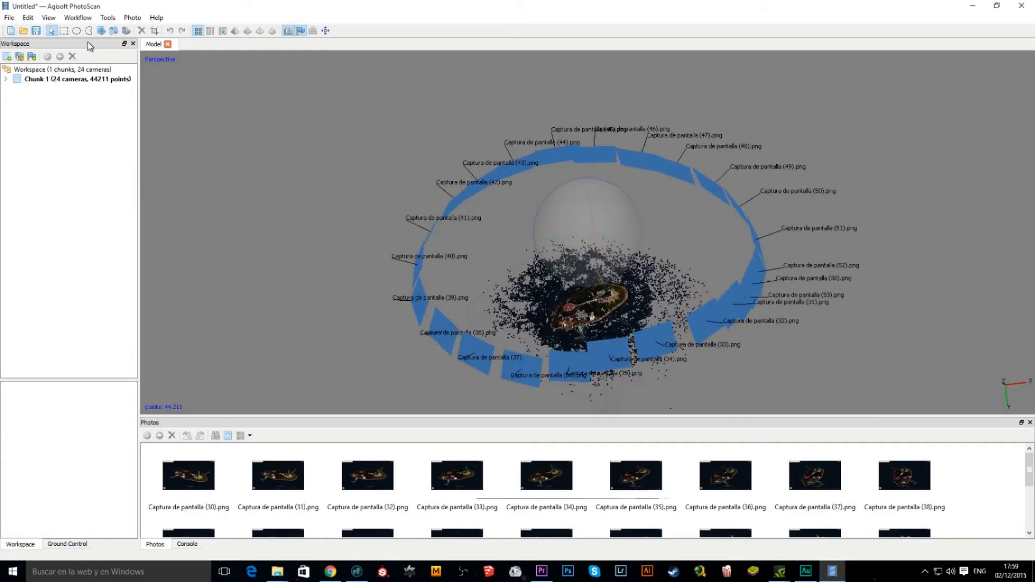
click(81, 18)
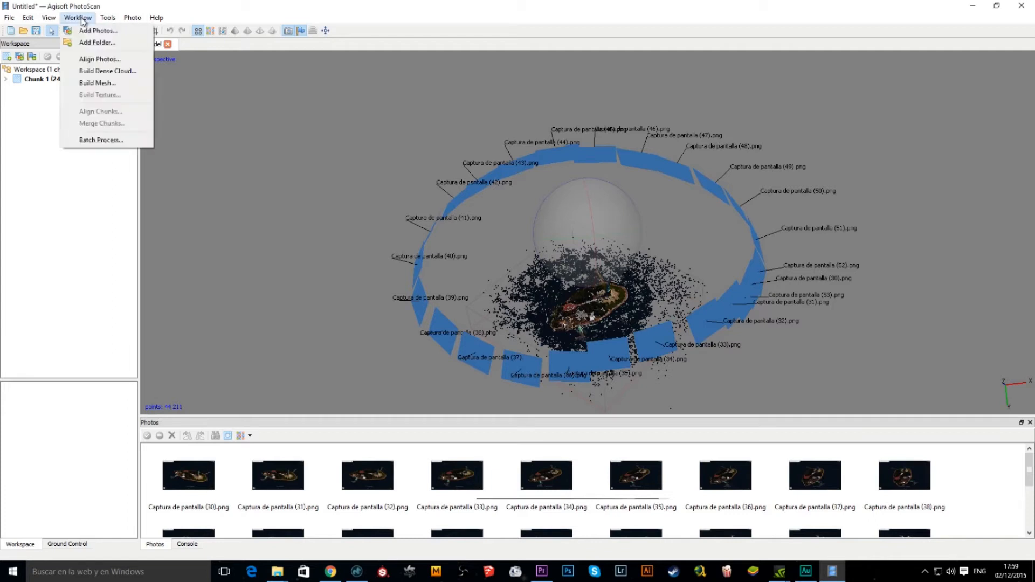
click(102, 84)
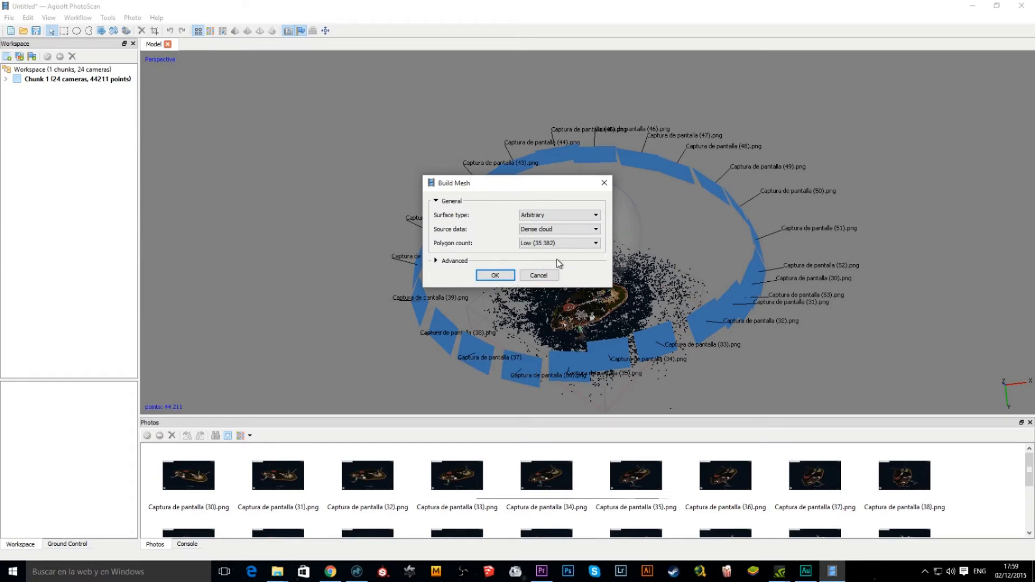
click(536, 243)
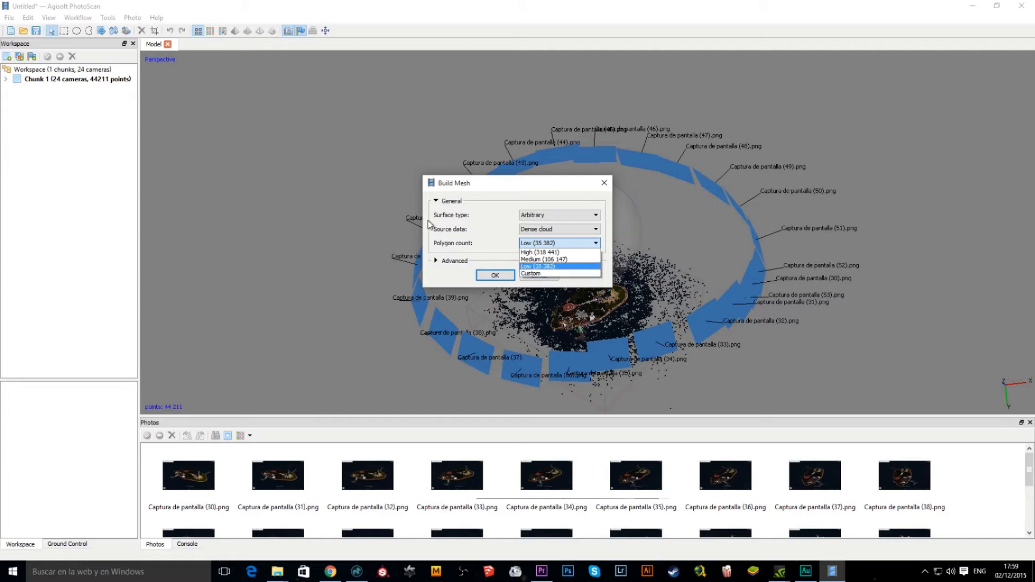
click(497, 187)
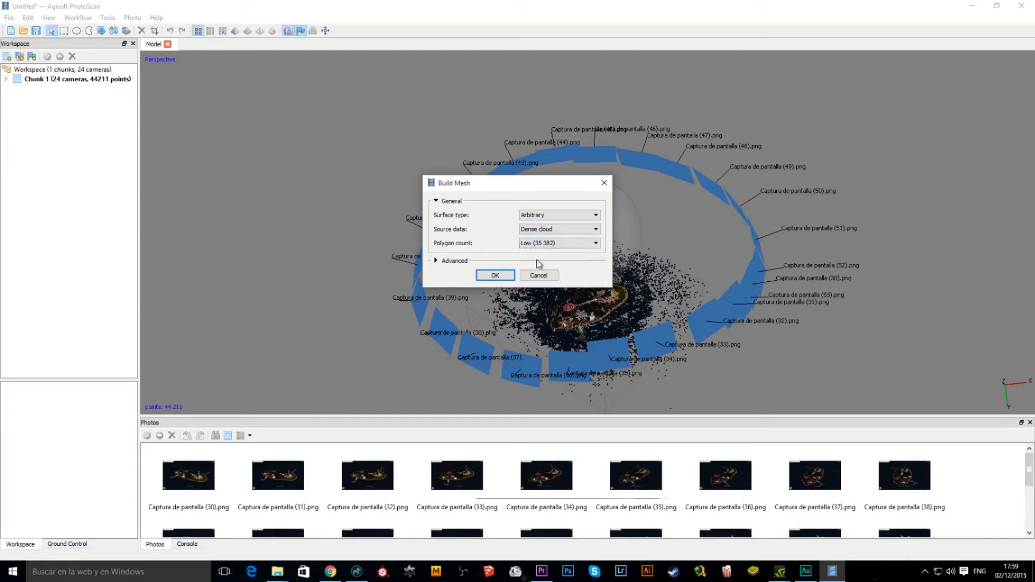
click(491, 276)
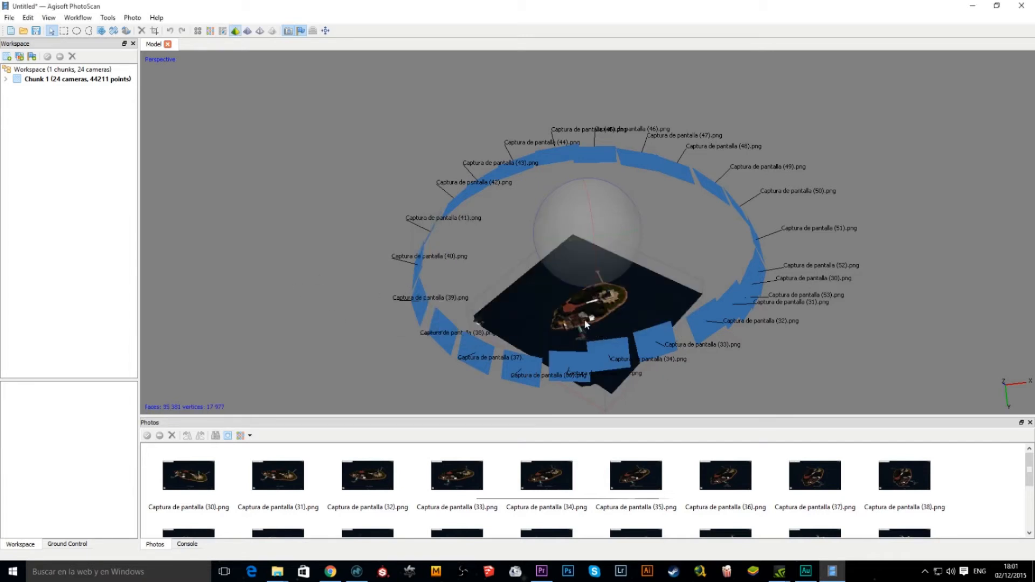
- Inspect the island mesh up close and build its texture with Generic mapping, Mosaic blending and a size of 2500 x 1
drag(586, 325, 568, 299)
drag(637, 225, 548, 266)
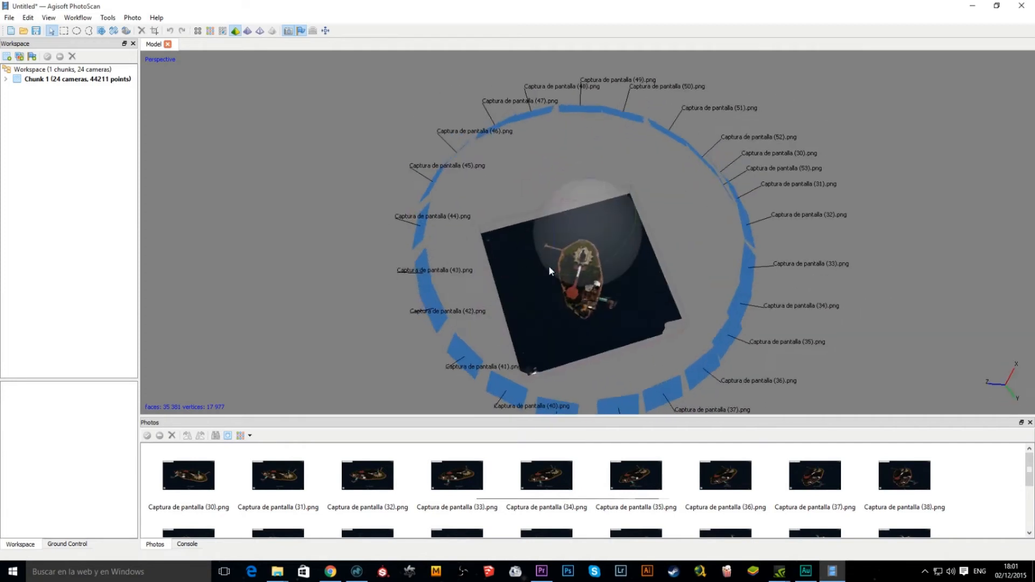
scroll(584, 328, up, 10)
drag(585, 339, 573, 326)
middle_drag(571, 360, 570, 249)
drag(572, 248, 586, 275)
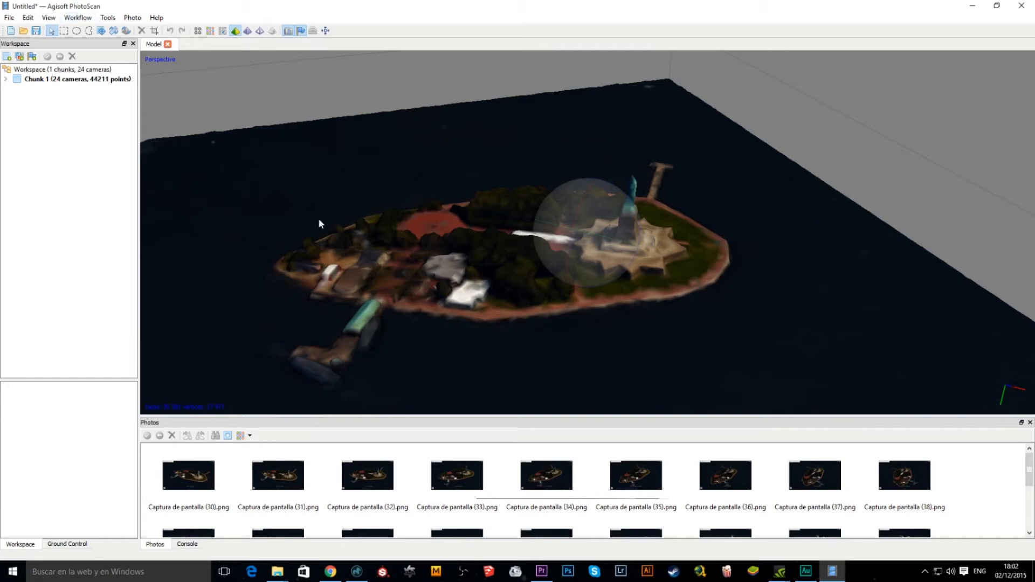
click(79, 18)
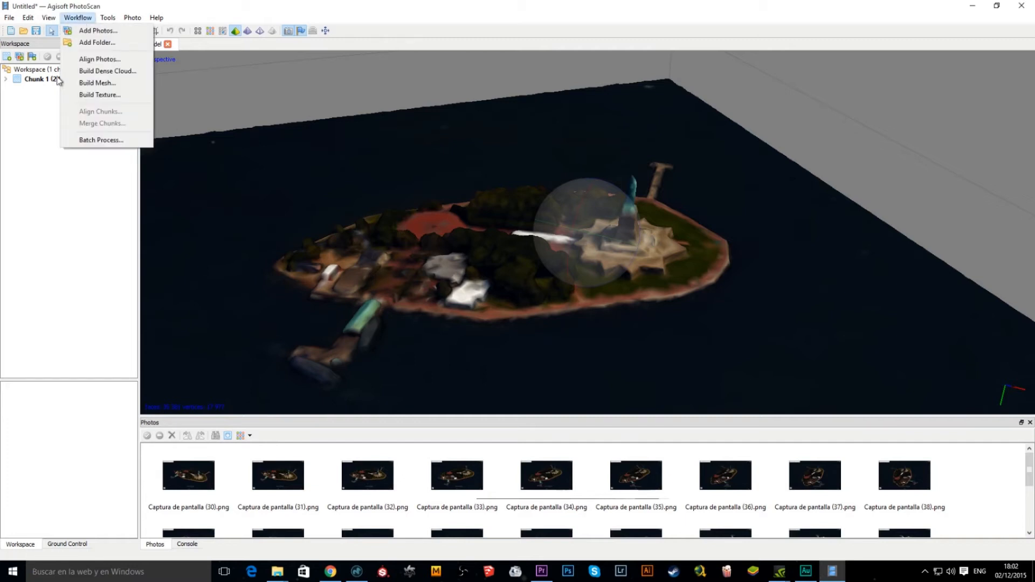
click(111, 95)
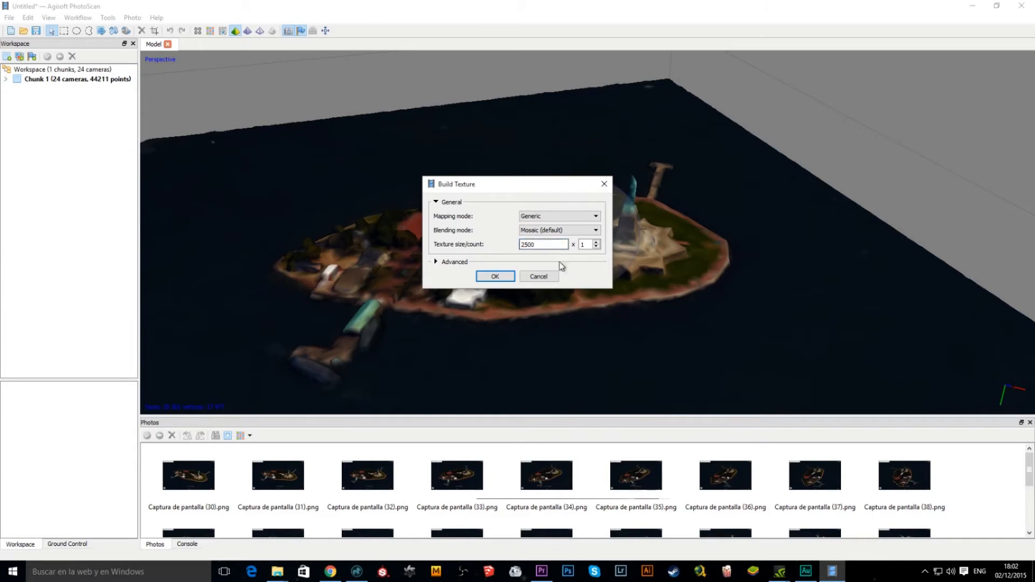
click(495, 277)
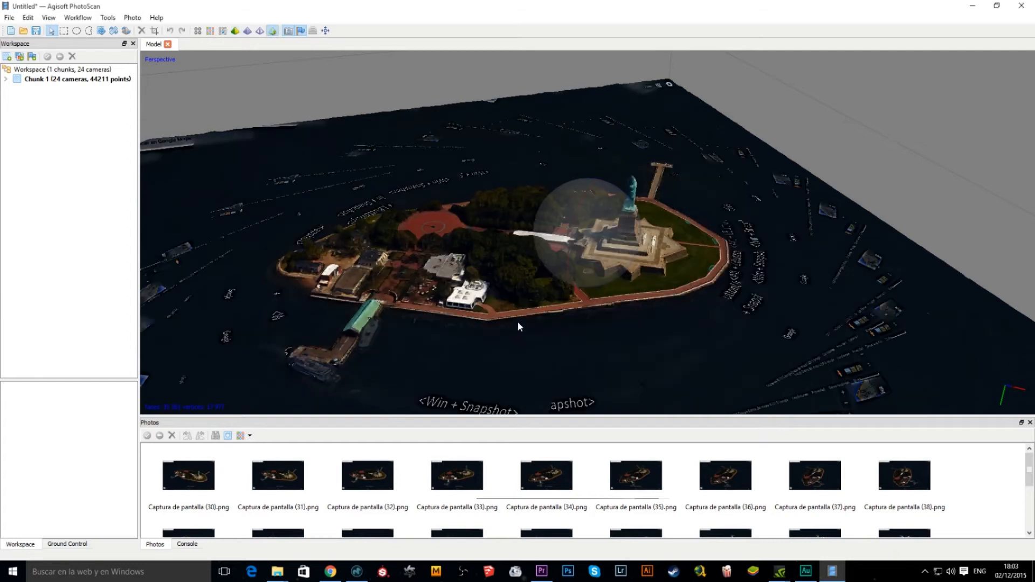
- Export the textured island model to the --- TUTOS --- folder as the Wavefront OBJ "captura geometria google" with a JPEG texture
drag(518, 323, 579, 244)
drag(481, 351, 365, 192)
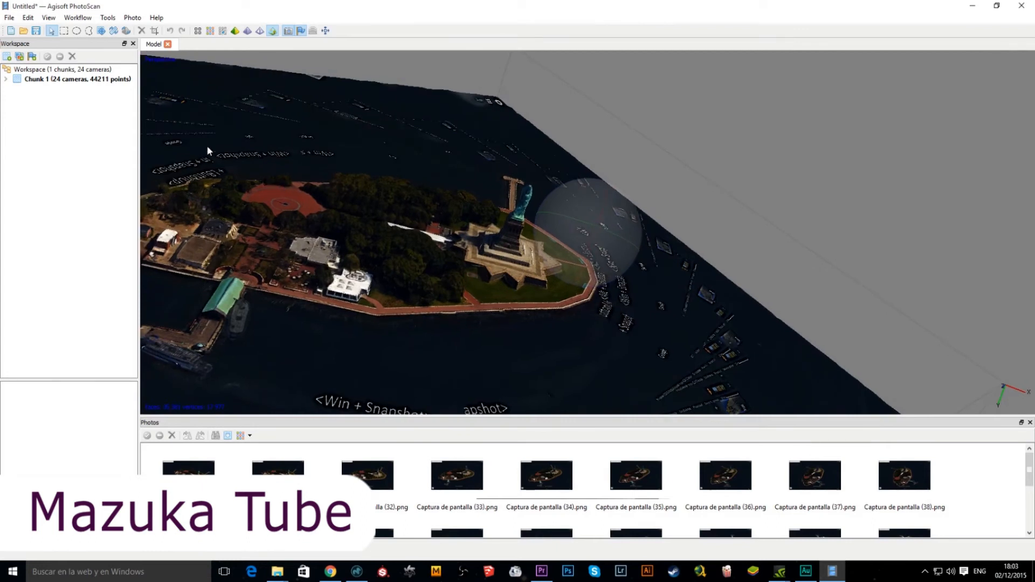
drag(169, 130, 268, 281)
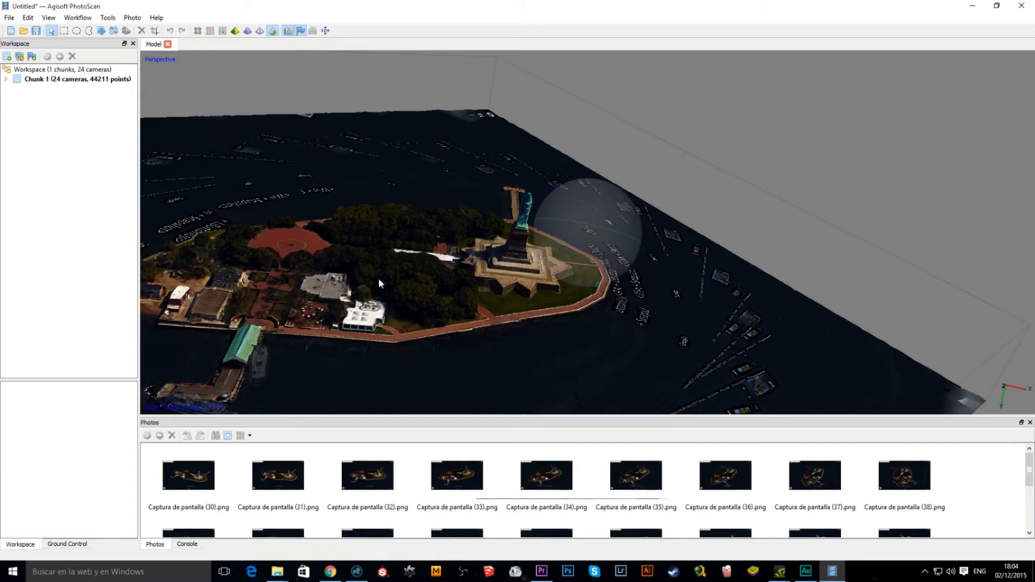
click(77, 19)
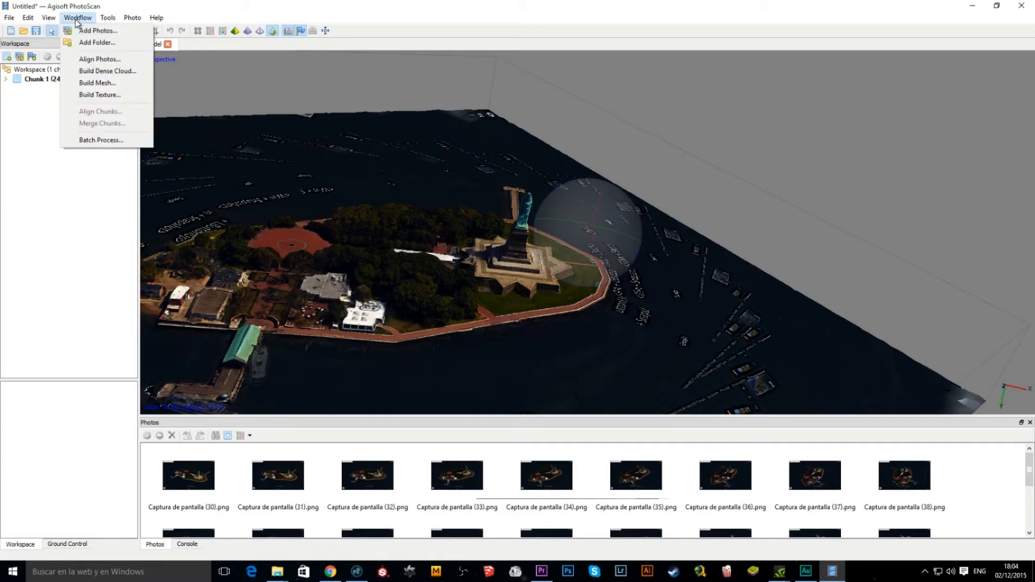
mouse_move(12, 22)
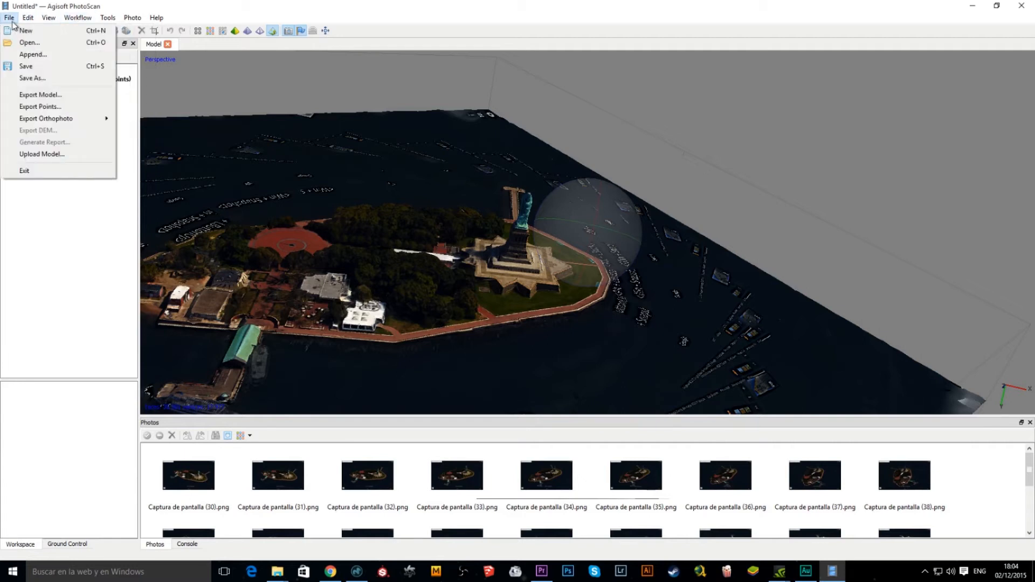
click(53, 95)
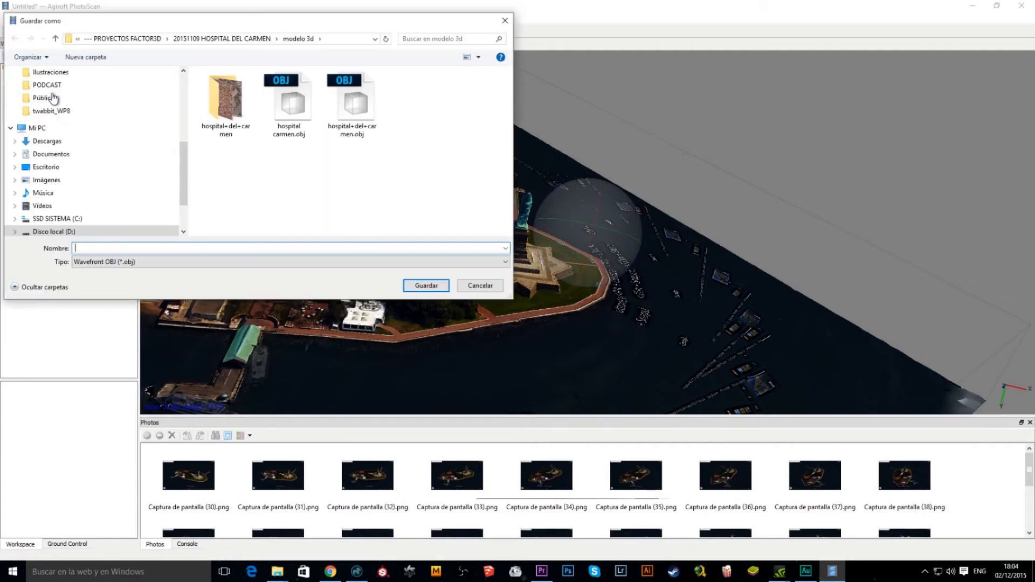
text(captu)
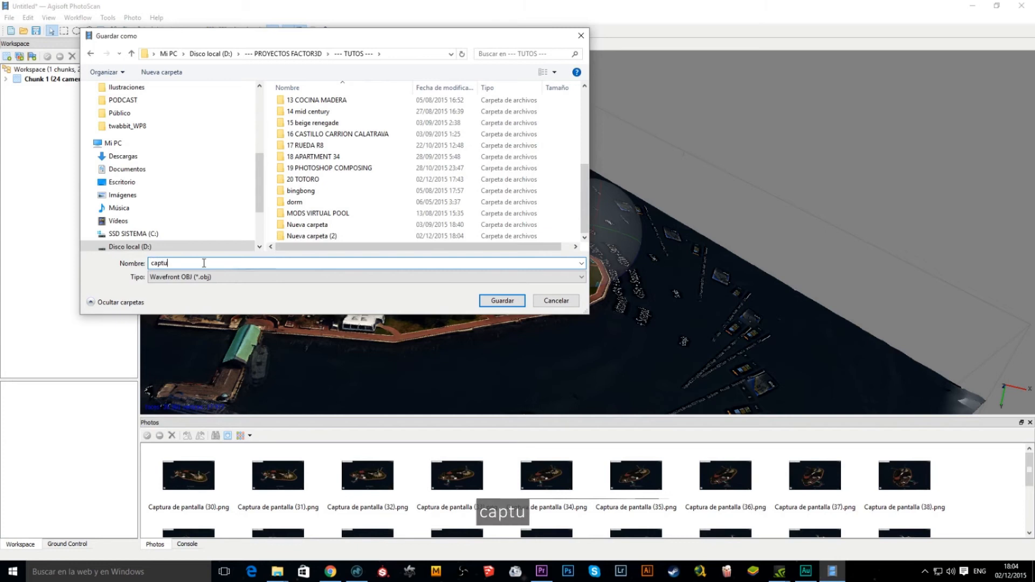
text(ra geometria)
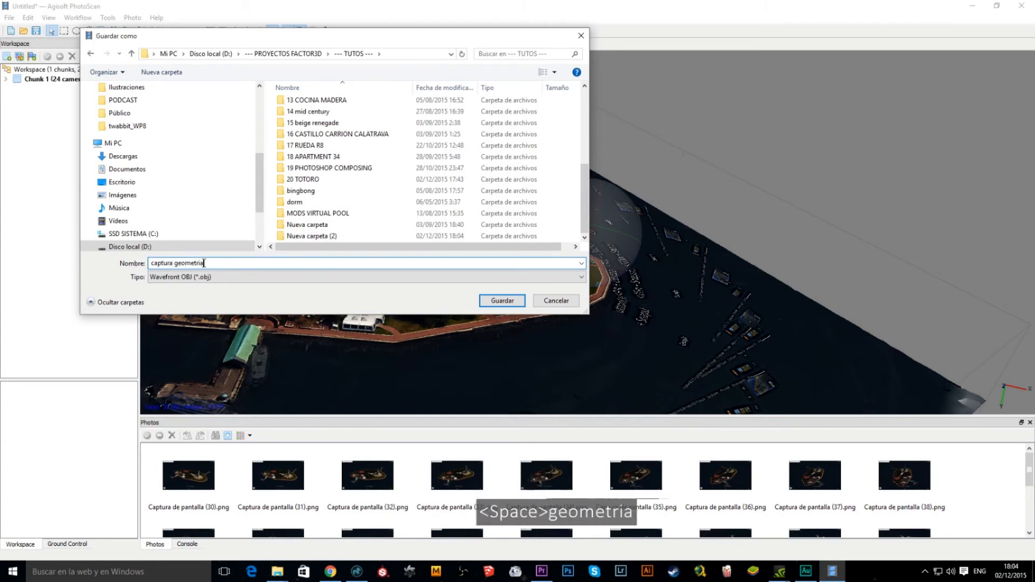
text( google)
key(Return)
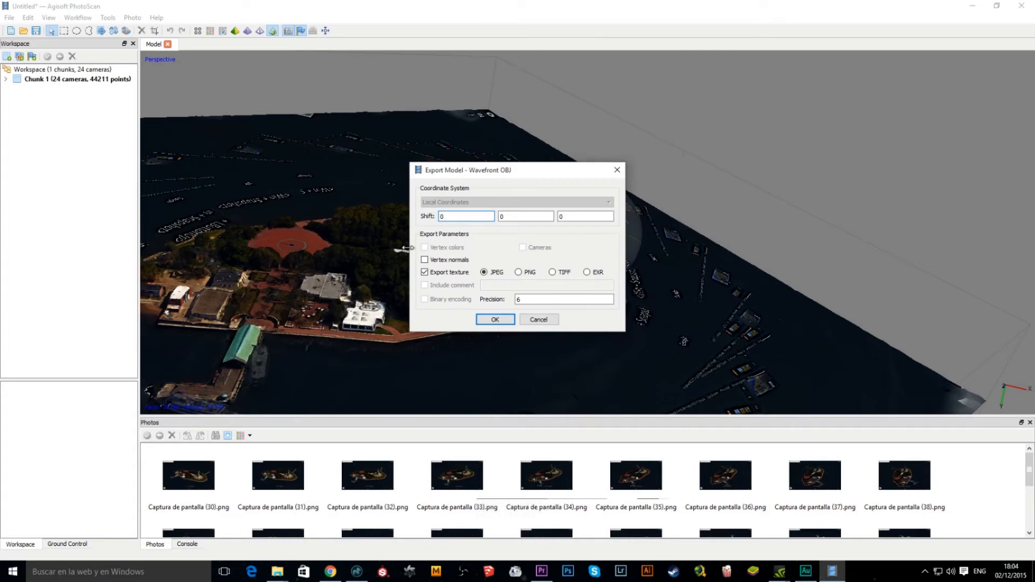
click(495, 320)
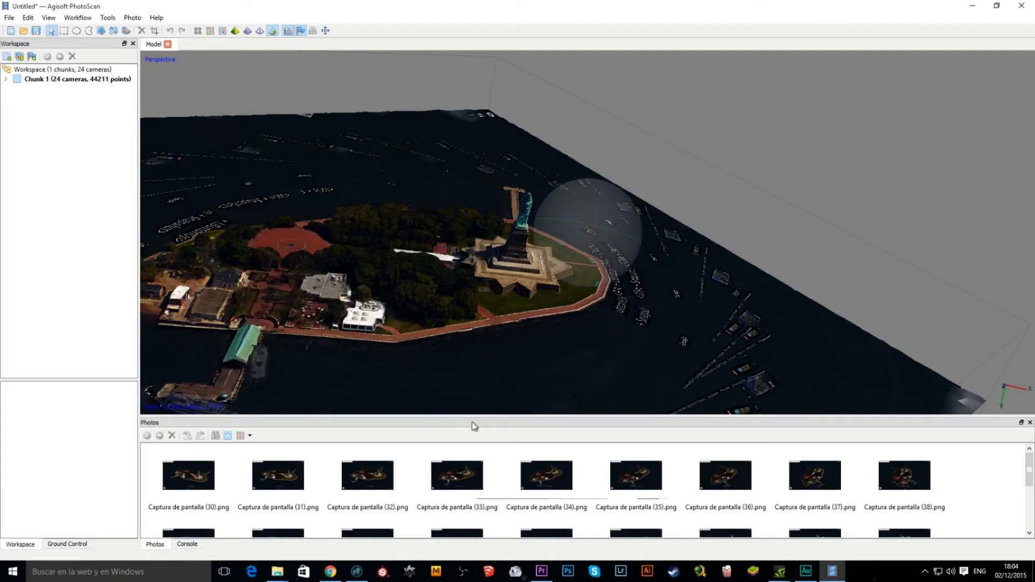
- Switch to MODO and load "captura geometria google.obj" from the --- TUTOS --- folder with import units in Meters
click(358, 573)
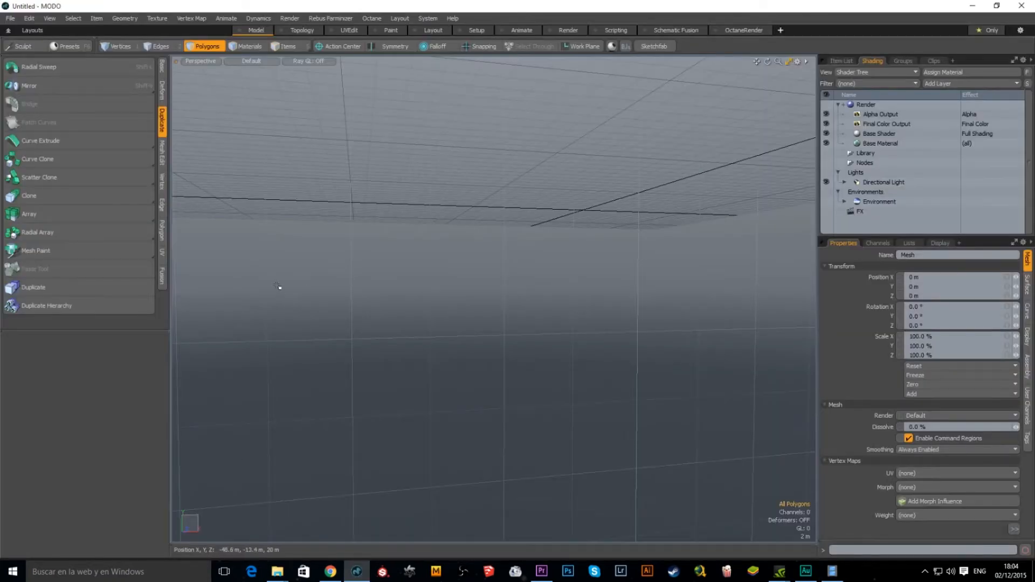
key(ctrl+o)
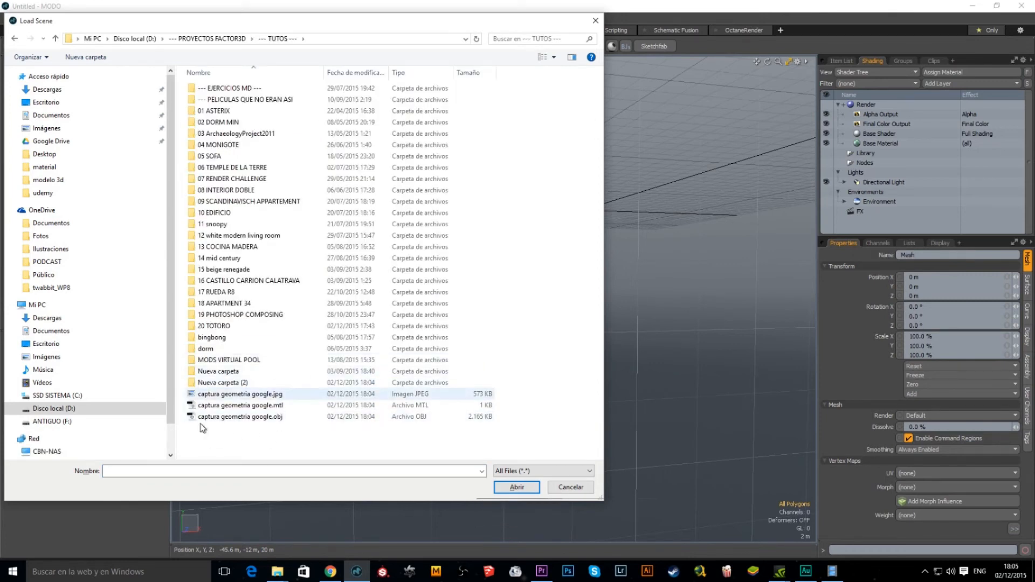
click(269, 420)
key(Return)
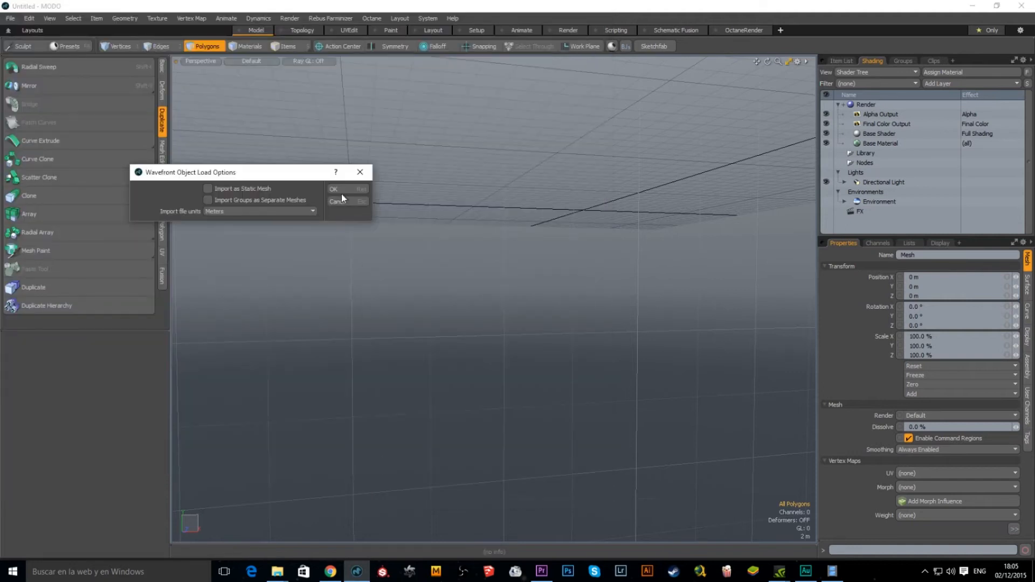
click(342, 188)
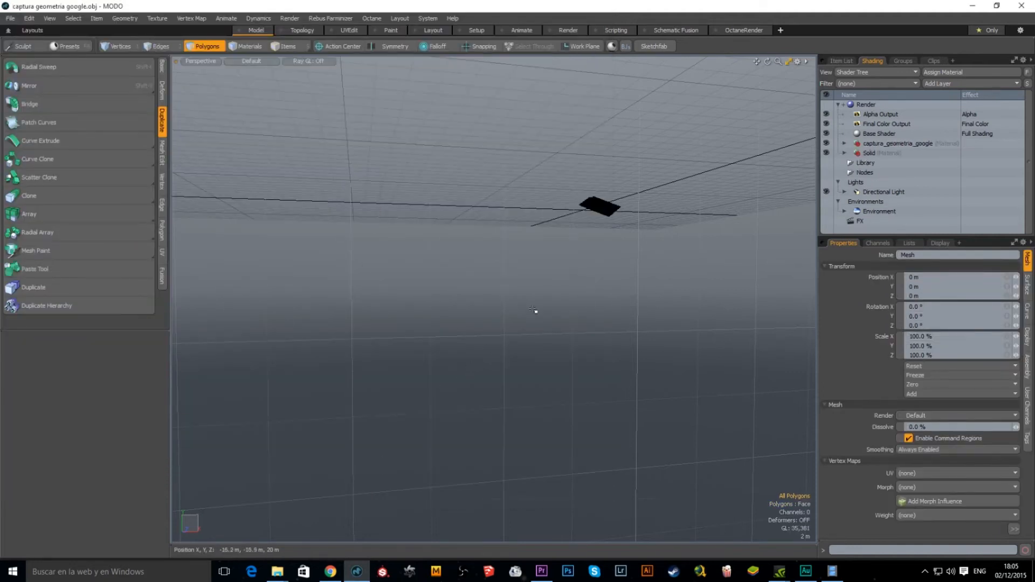
- In the Left view, move the island mesh item's center to the middle of its bounding box
key(a)
alt+drag(520, 288, 502, 315)
key(ctrl+space)
click(399, 357)
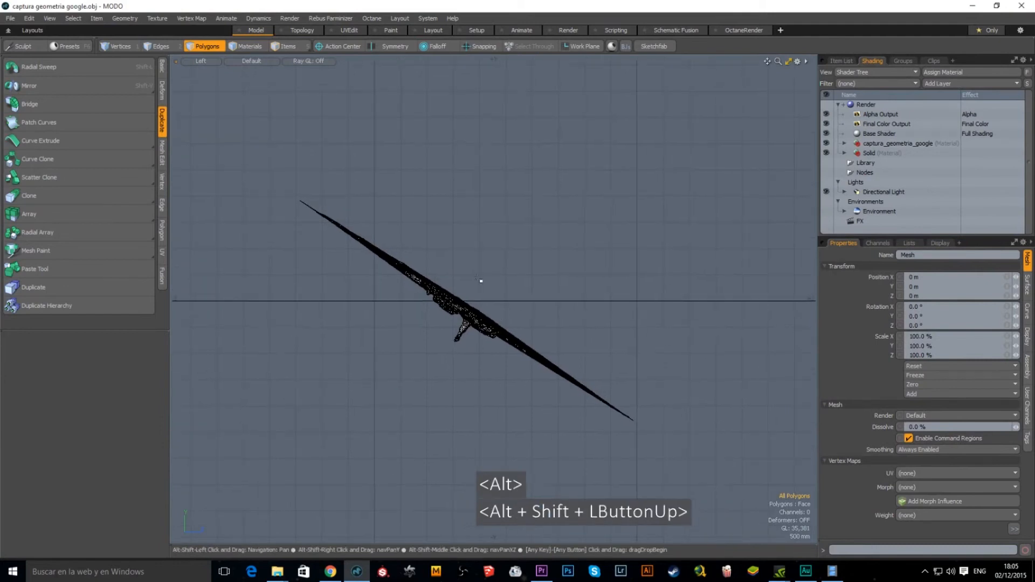
click(290, 48)
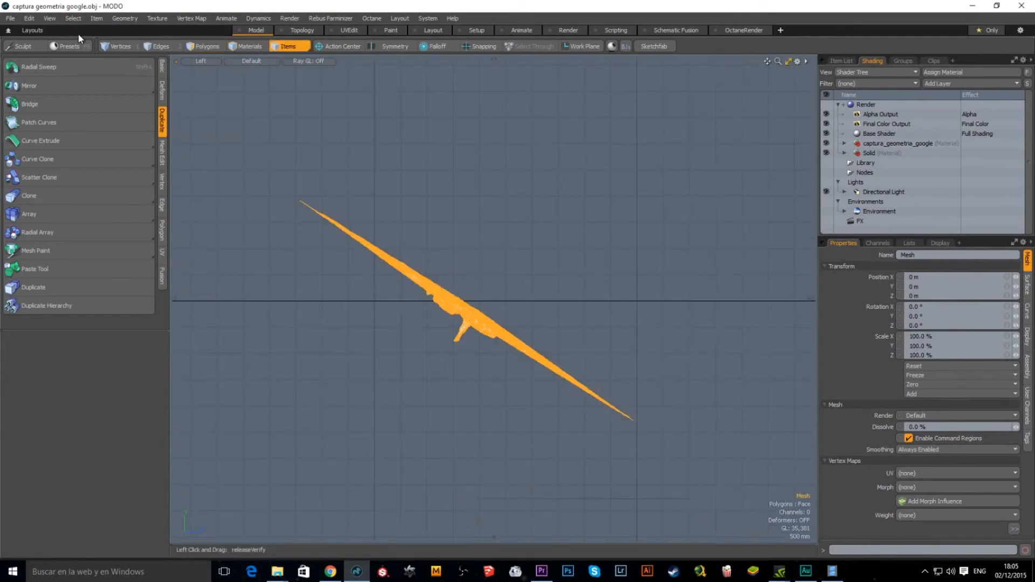
click(29, 19)
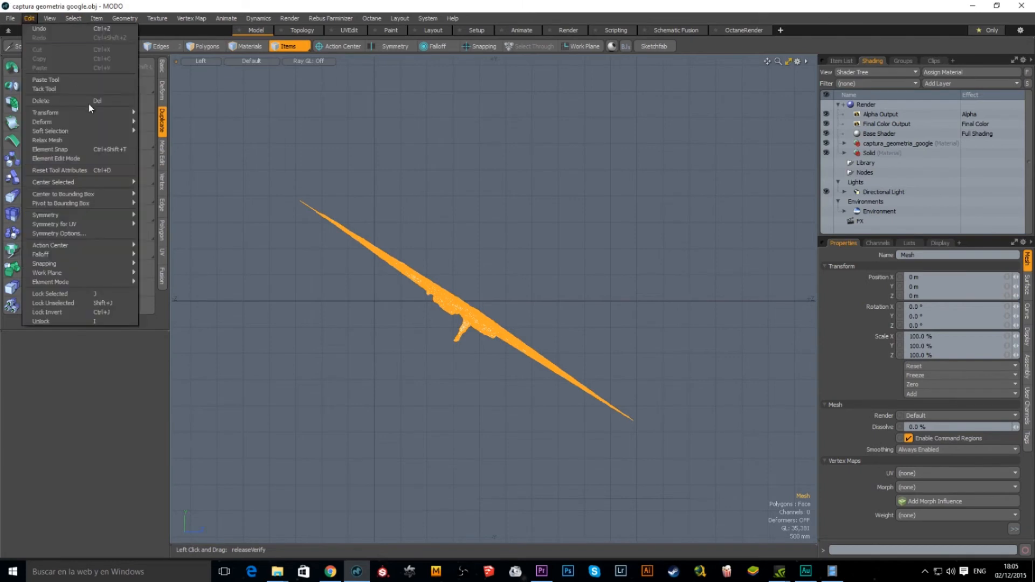
mouse_move(111, 197)
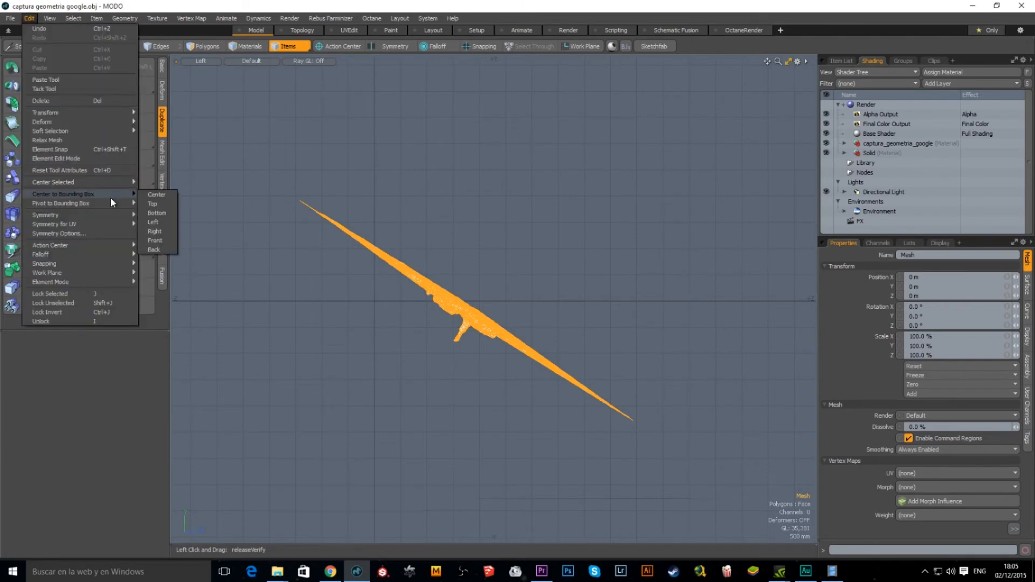
click(167, 203)
- Rotate the island mesh about 146.5° around X so it lies flat with the statue upright
key(y)
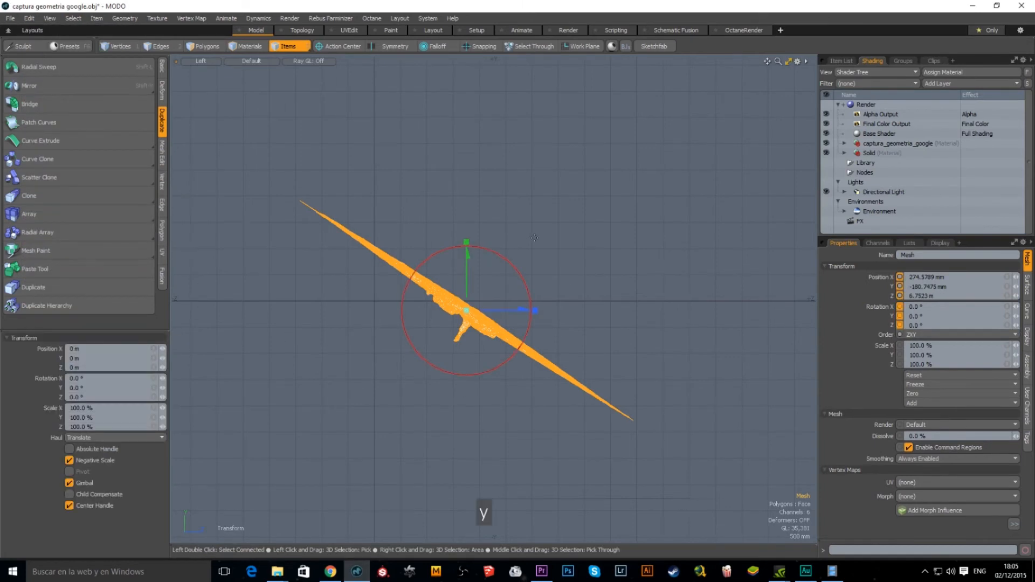
drag(503, 258, 465, 363)
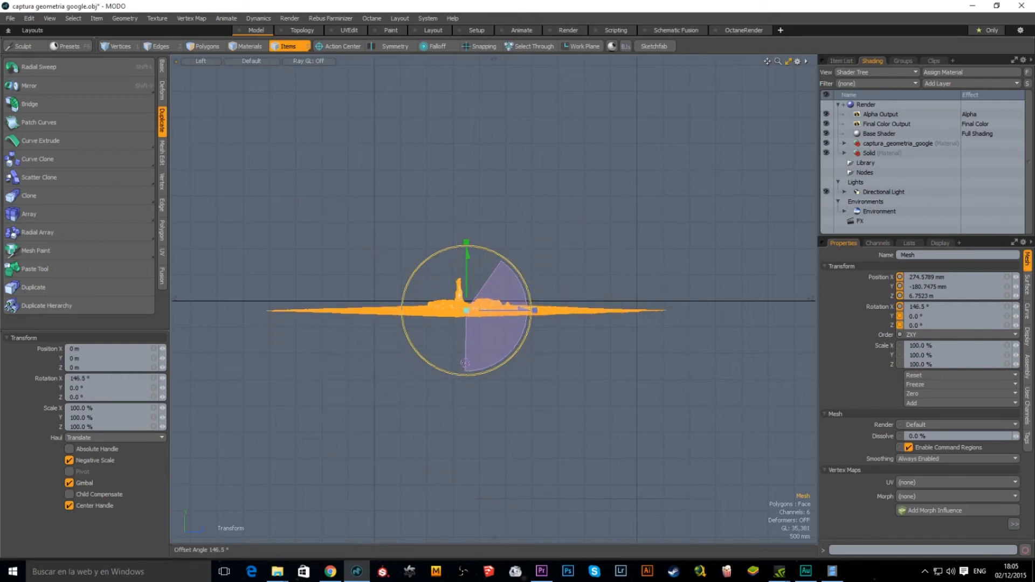
key(space)
- Center all of the island's polygons on every axis
click(204, 45)
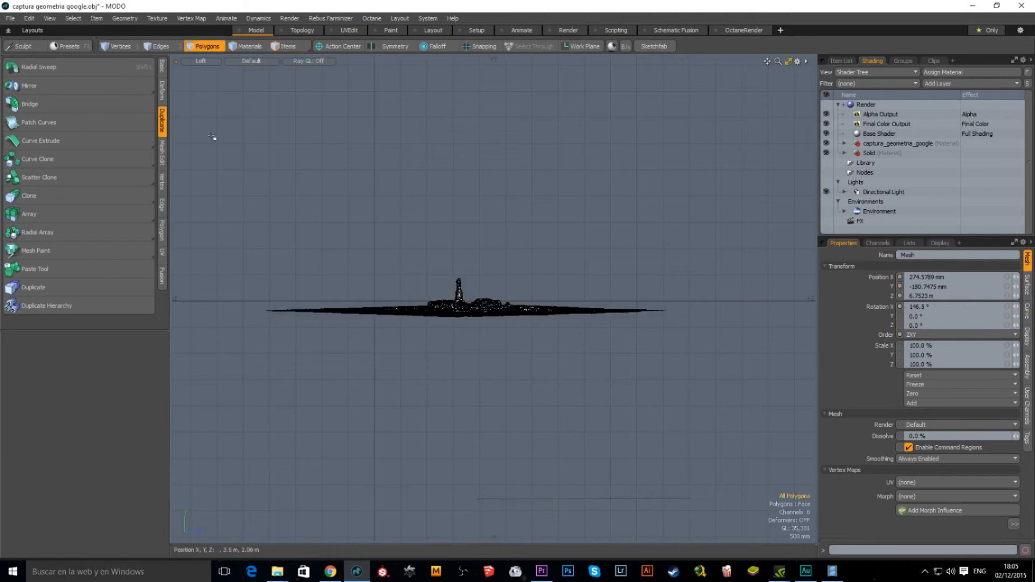
click(162, 185)
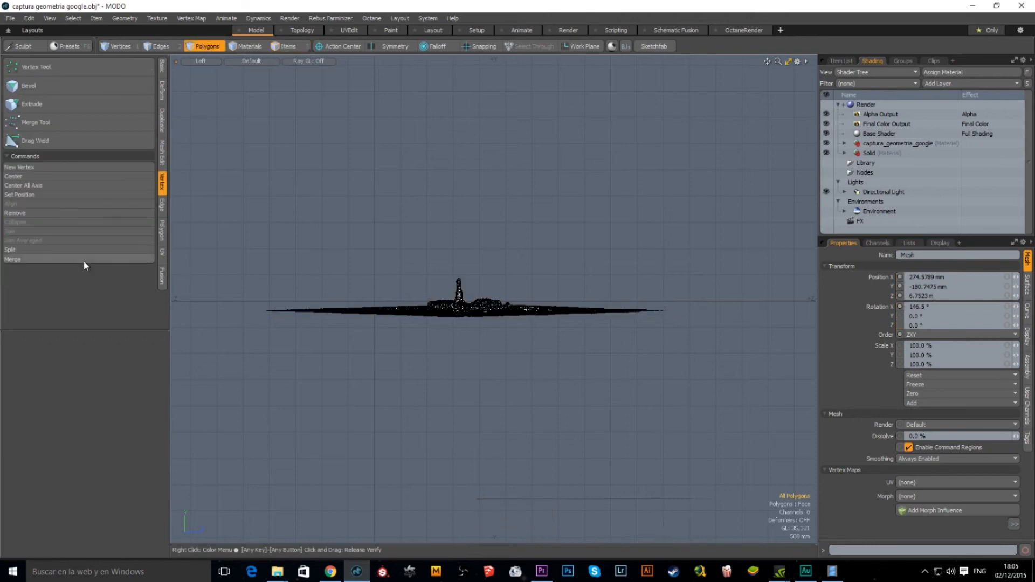
click(43, 186)
key(a)
- Expand the captura_geometria_google material group and open a render preview framed on the whole island mesh
key(ctrl+space)
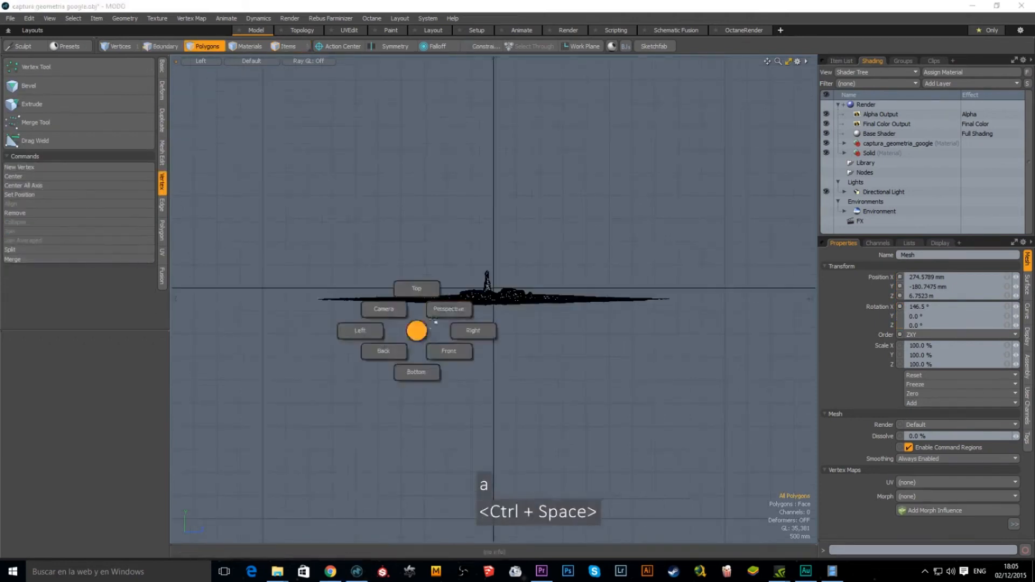
click(448, 310)
alt+drag(387, 275, 409, 311)
mouse_move(695, 291)
ctrl+alt+mouse_down()
mouse_move(717, 291)
mouse_move(701, 291)
ctrl+alt+mouse_up()
alt+shift+drag(701, 291, 512, 291)
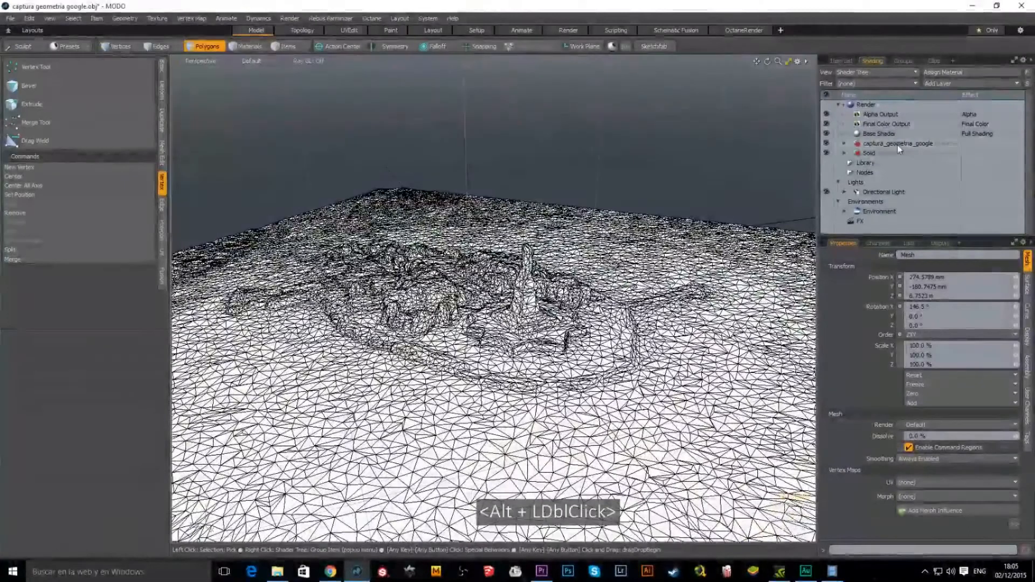
click(844, 143)
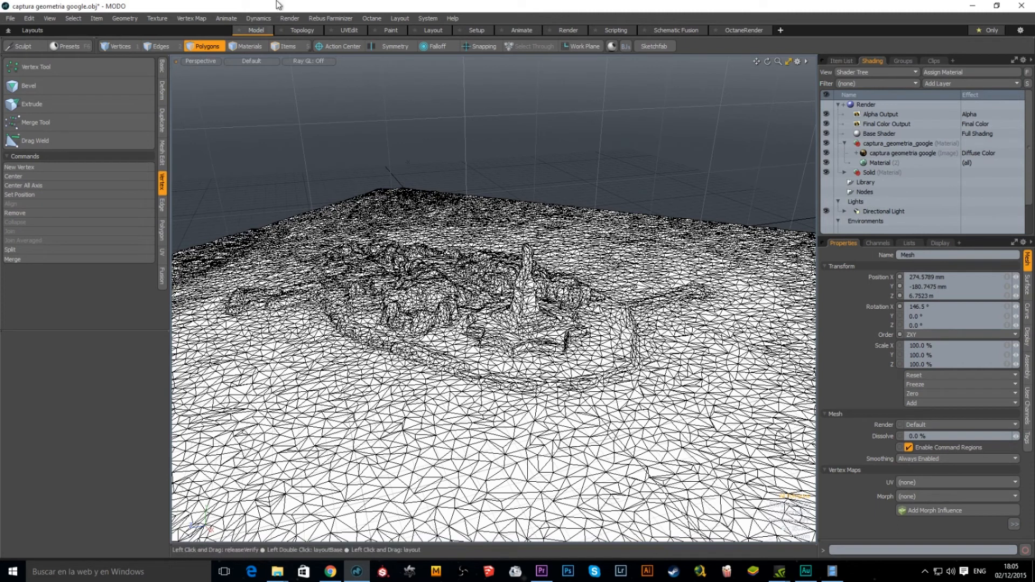
click(285, 18)
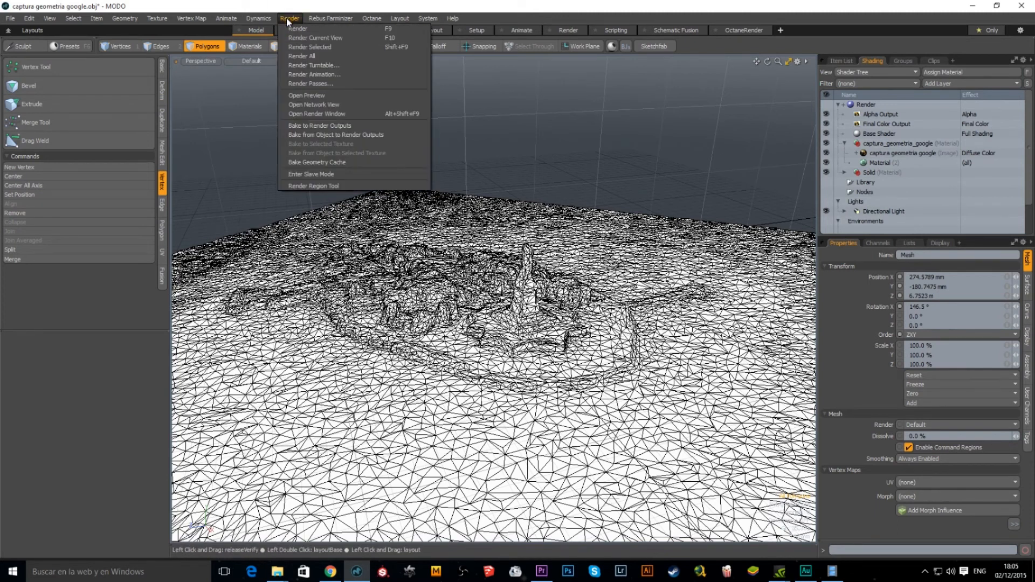
click(327, 97)
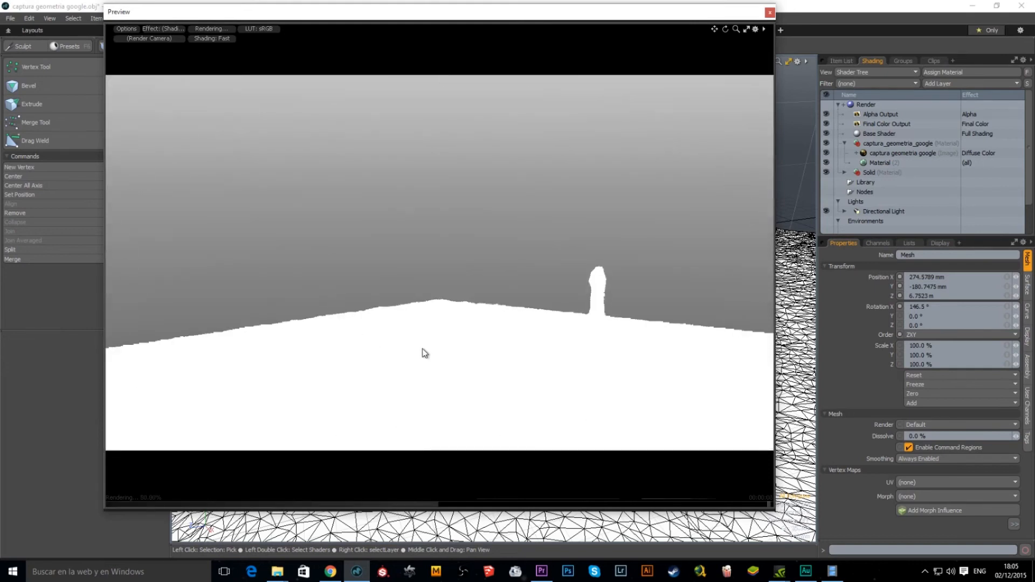
alt+drag(437, 344, 426, 320)
drag(536, 18, 442, 25)
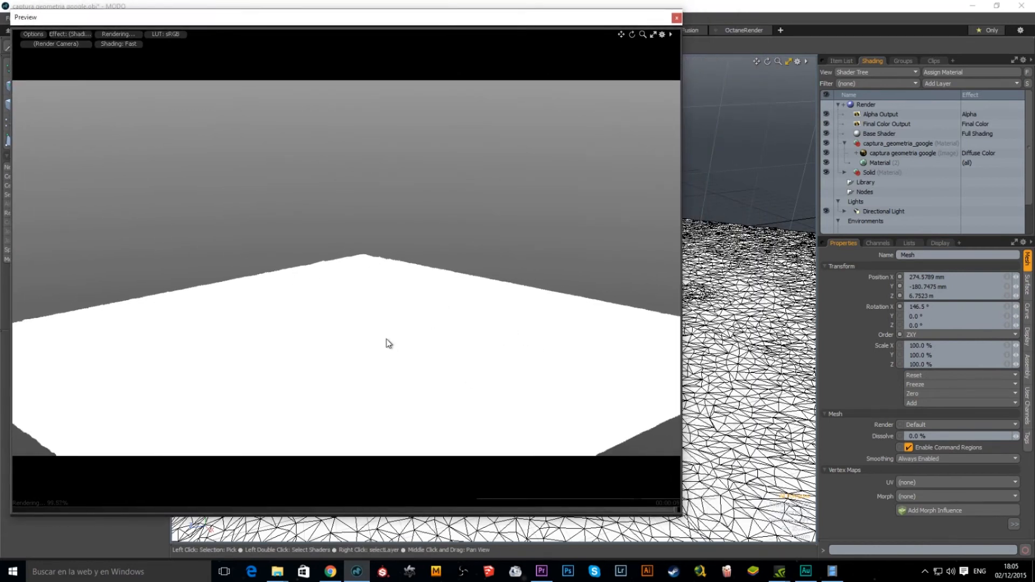
- Select the island's material, enable Use Refractive Index and set Fresnel to 0%
double_click(359, 343)
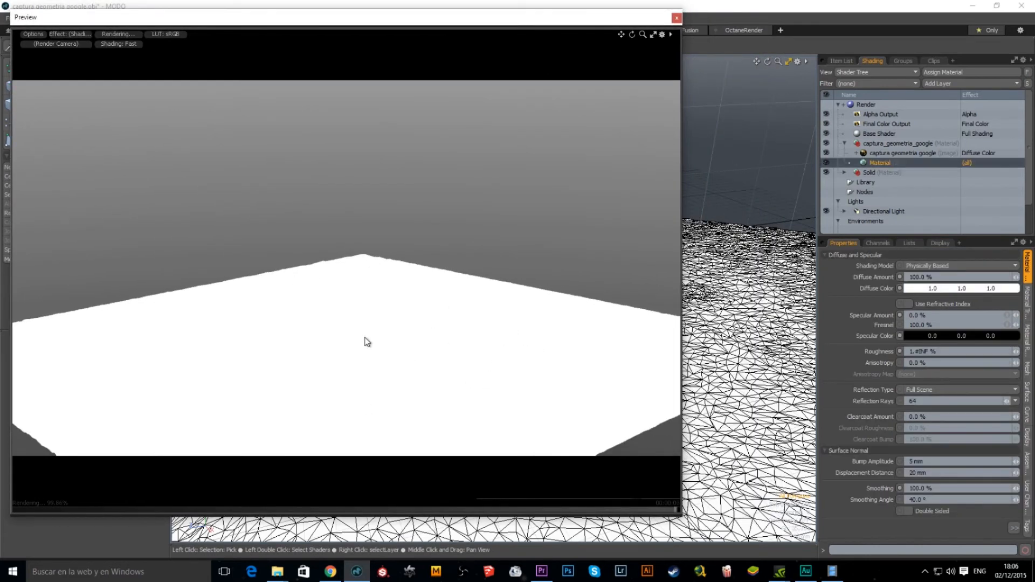
click(908, 304)
click(937, 336)
text(0)
key(Return)
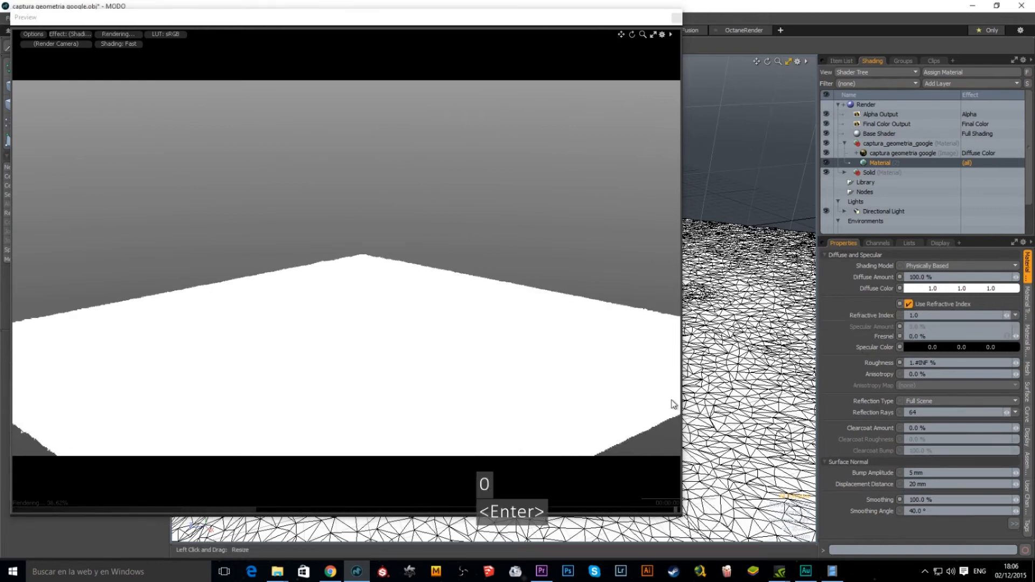
- Set the material's Luminous Intensity to 0 W/srm2, check the textured island in the render preview and close the preview
click(1029, 310)
click(940, 516)
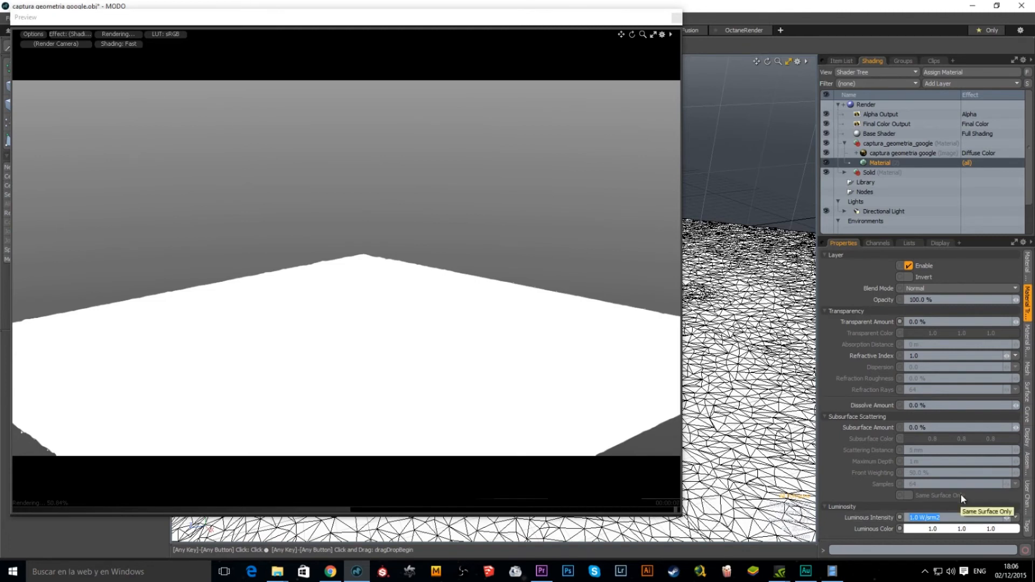
text(0)
key(Return)
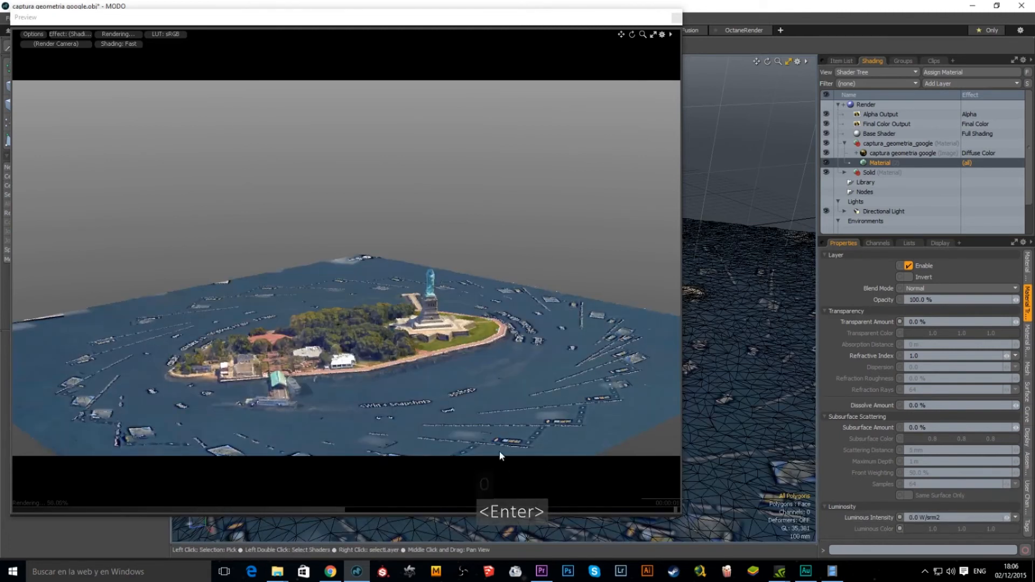
alt+drag(442, 315, 398, 283)
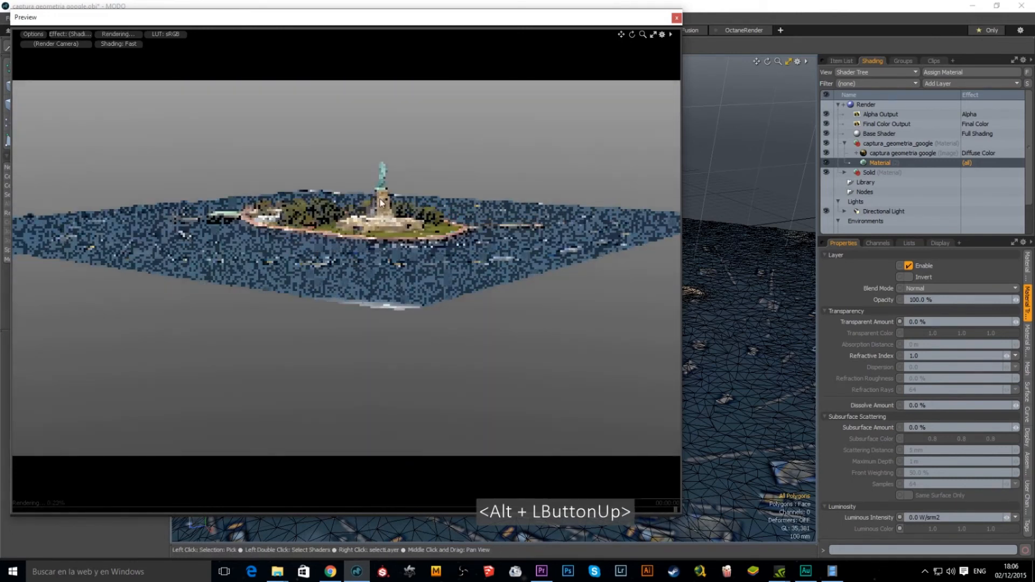
click(676, 18)
- Examine the textured island with its wireframe from several sides, including the statue, trees and piers
alt+shift+drag(533, 442, 491, 334)
alt+shift+drag(490, 334, 493, 332)
alt+shift+drag(494, 372, 372, 216)
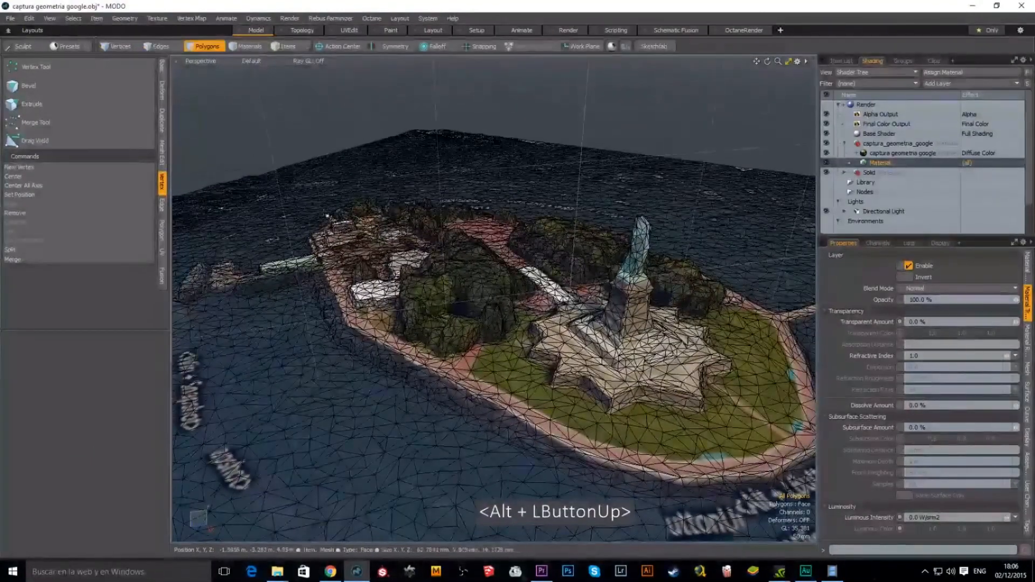
alt+drag(656, 414, 573, 375)
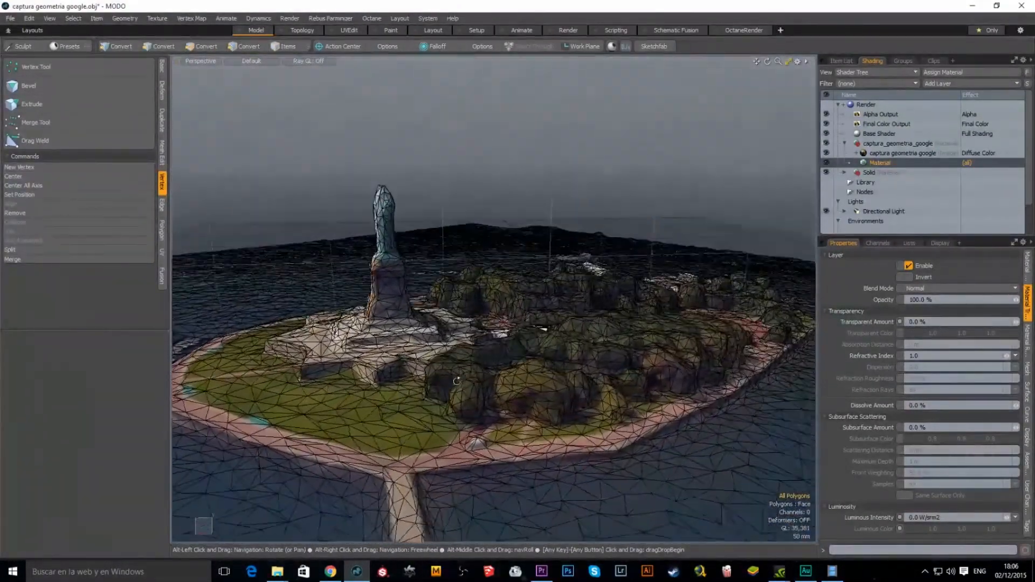
alt+drag(457, 384, 579, 399)
ctrl+alt+drag(497, 389, 485, 377)
alt+shift+drag(485, 377, 493, 399)
alt+drag(493, 399, 398, 420)
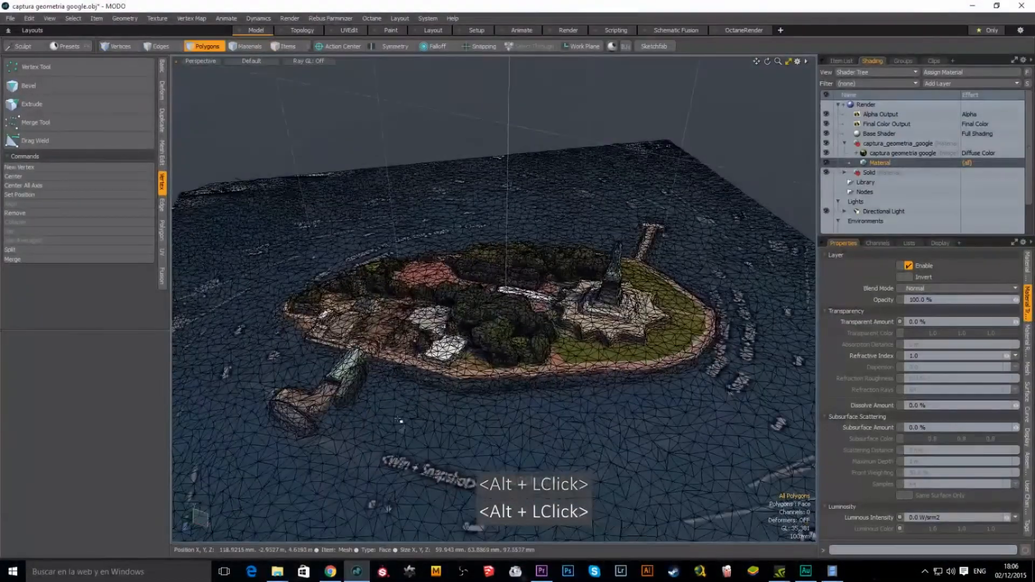
alt+drag(519, 413, 153, 370)
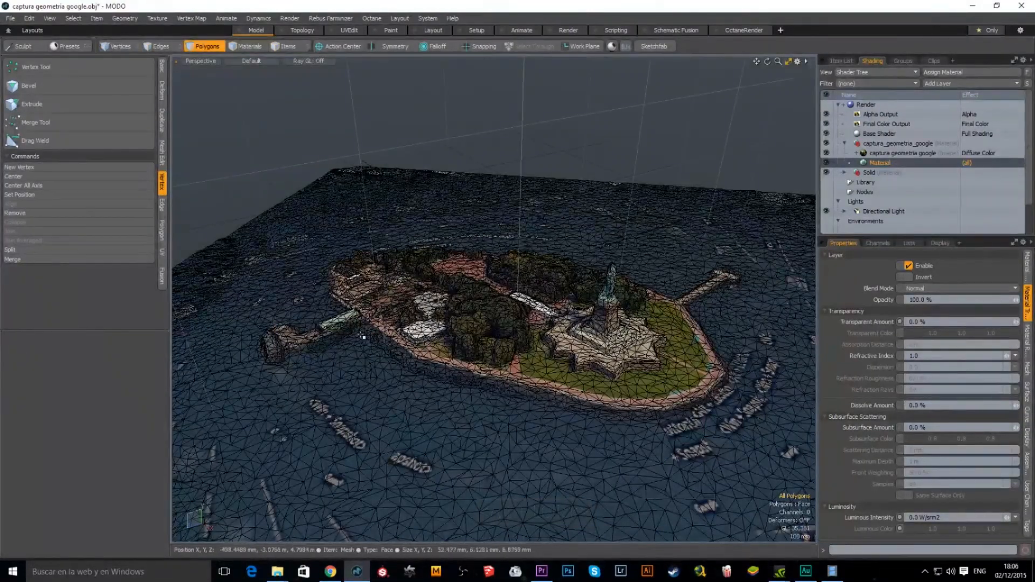
alt+drag(363, 337, 706, 221)
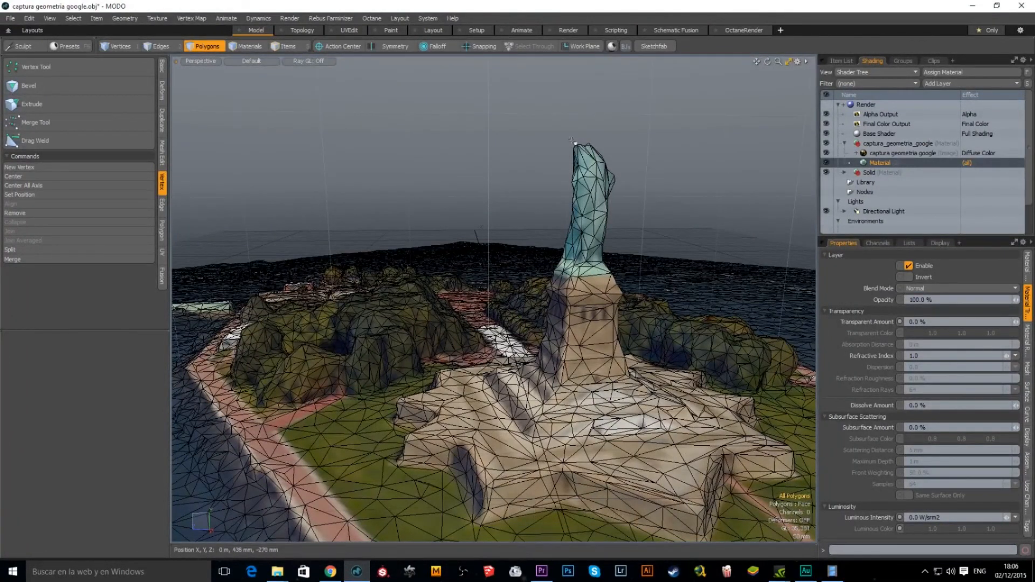
- Examine the textured island without wireframe from all around and up close at the statue
alt+drag(596, 303, 356, 329)
alt+drag(270, 378, 460, 413)
alt+drag(470, 389, 554, 400)
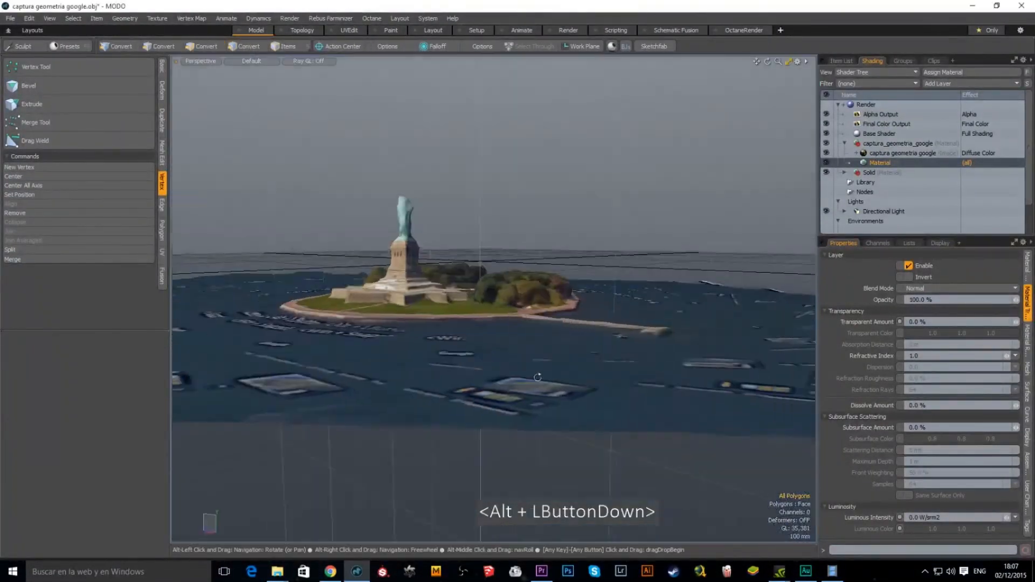
alt+drag(483, 390, 567, 431)
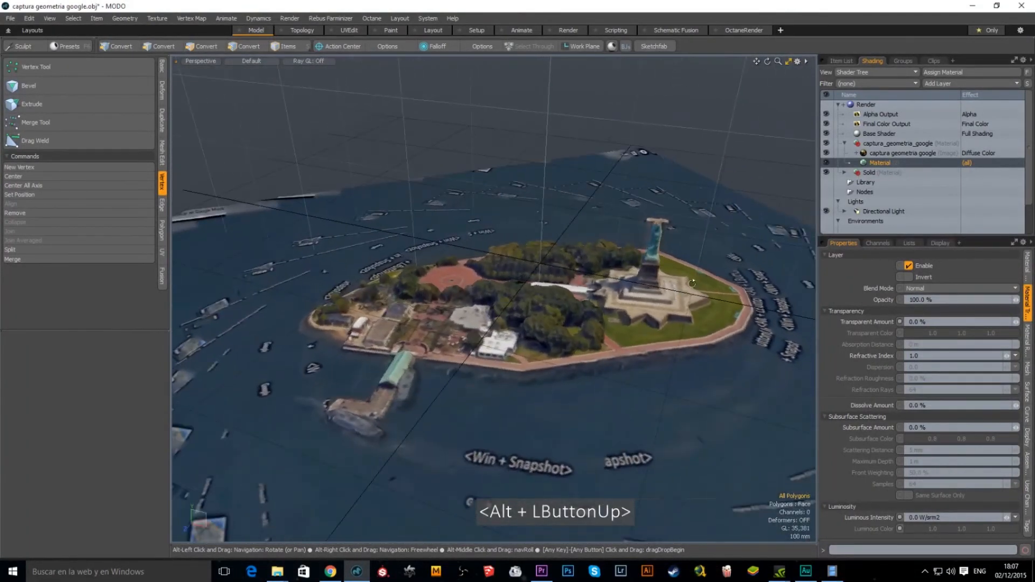
alt+drag(625, 301, 510, 231)
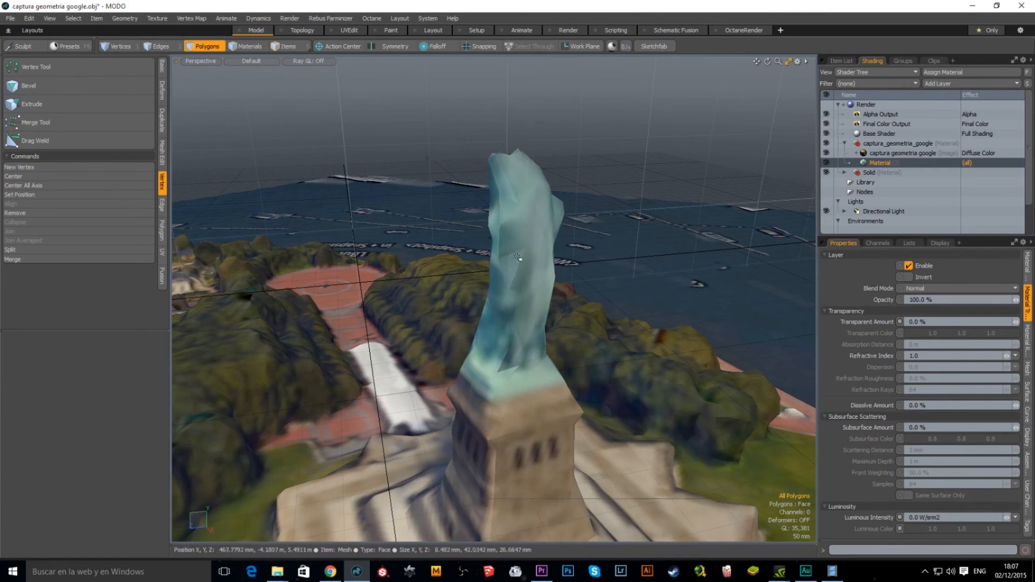
key(a)
alt+drag(517, 256, 596, 346)
alt+drag(462, 334, 501, 343)
alt+drag(413, 367, 646, 416)
alt+drag(499, 444, 442, 442)
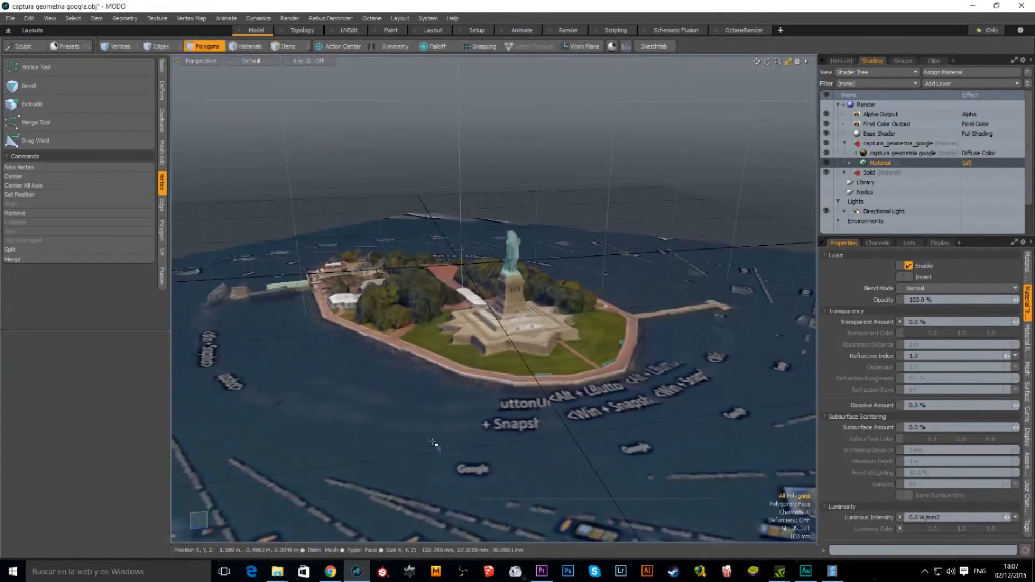
mouse_move(470, 363)
alt+mouse_down()
mouse_move(419, 341)
mouse_move(467, 346)
alt+mouse_up()
alt+drag(551, 351, 374, 408)
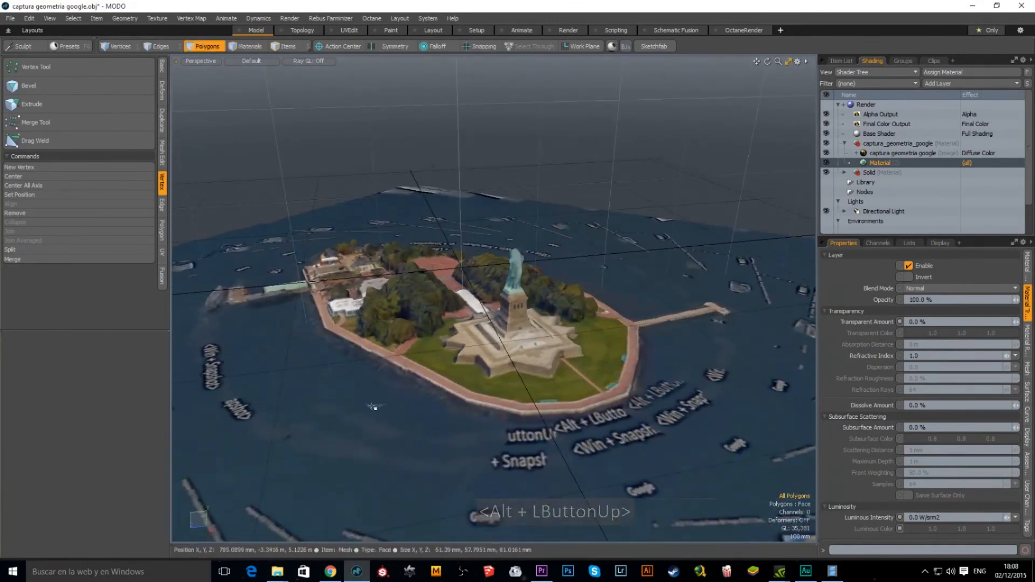